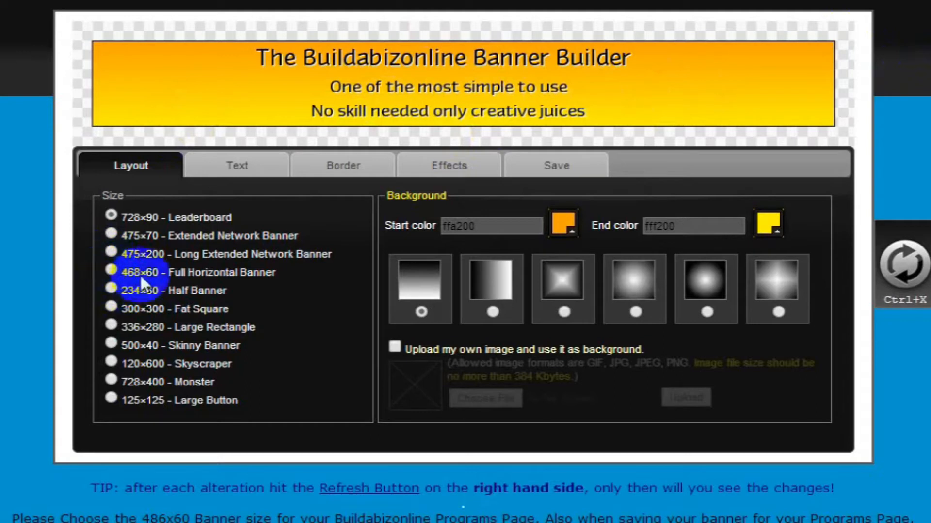
Step: Set the banner size to 468×60 Full Horizontal Banner and refresh the preview
click(109, 270)
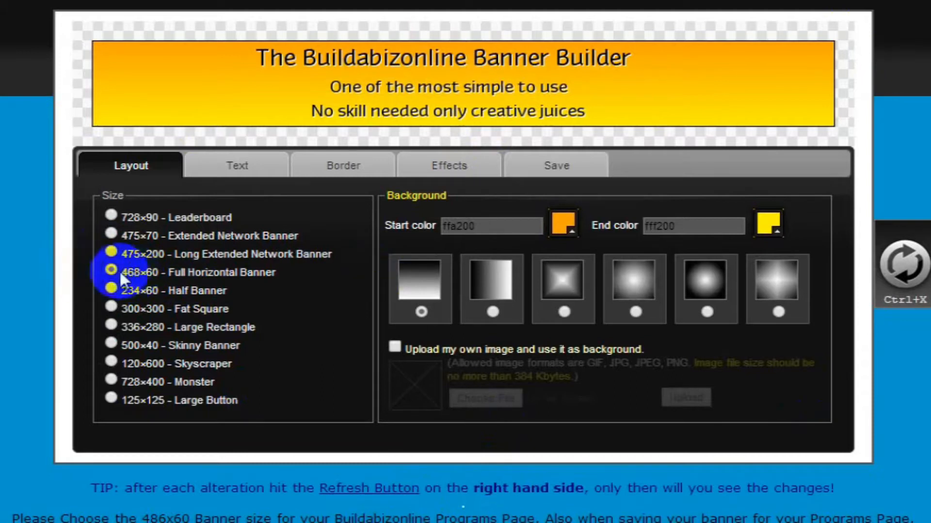
click(903, 267)
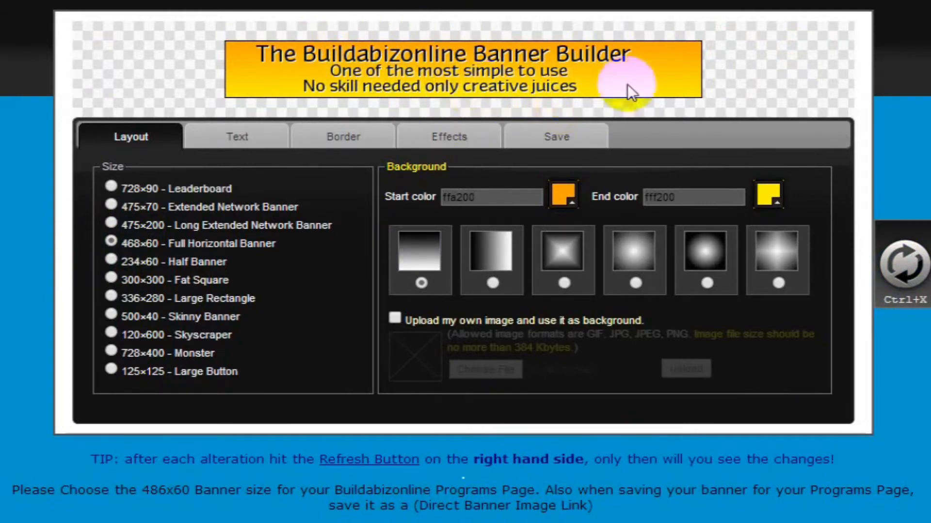
click(165, 172)
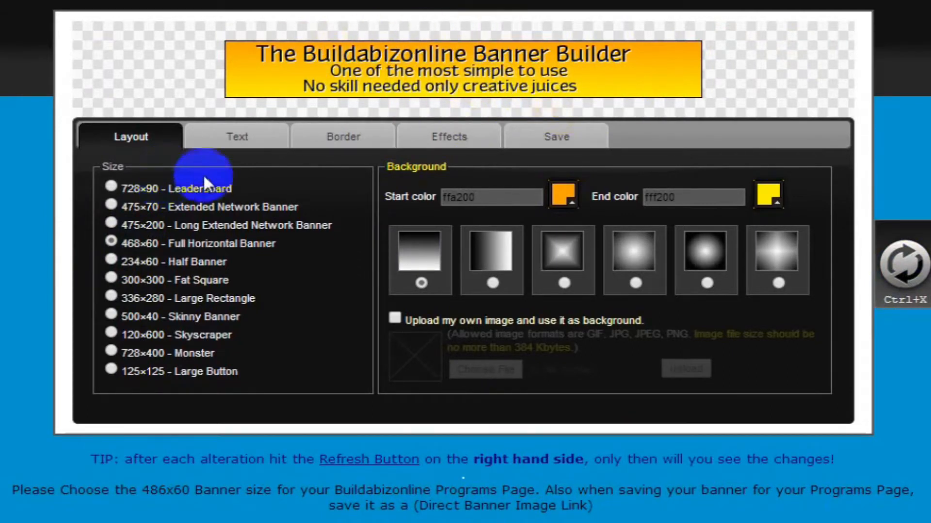
Step: Examine the settings of the three banner text lines and the available image effects
click(240, 138)
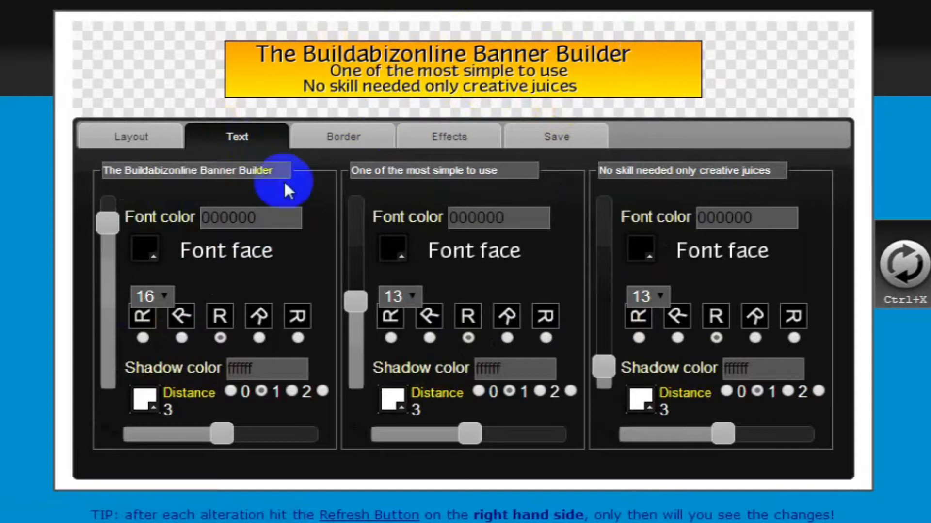
drag(286, 171, 111, 173)
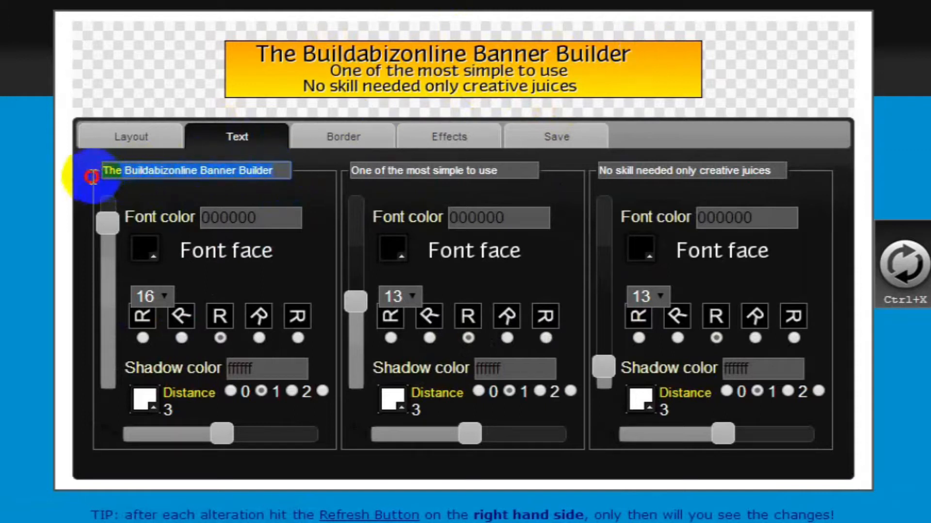
drag(513, 170, 346, 169)
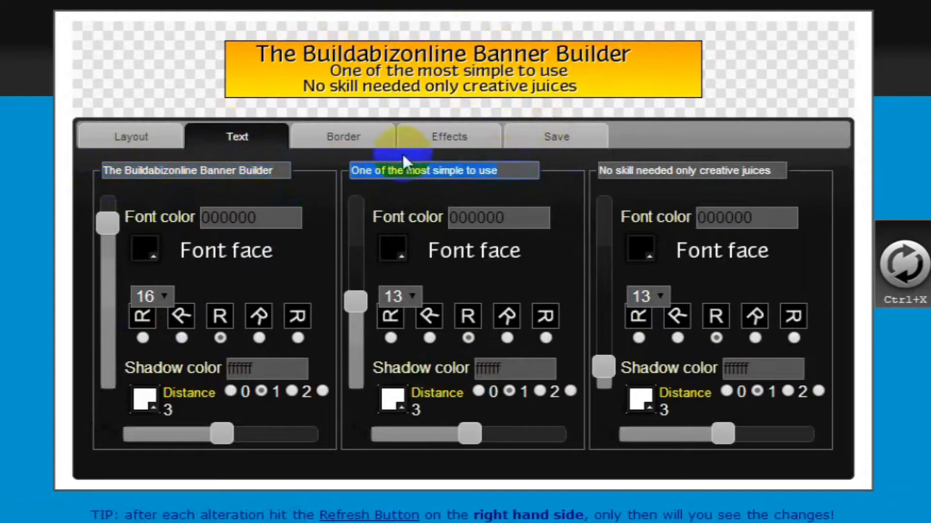
click(449, 136)
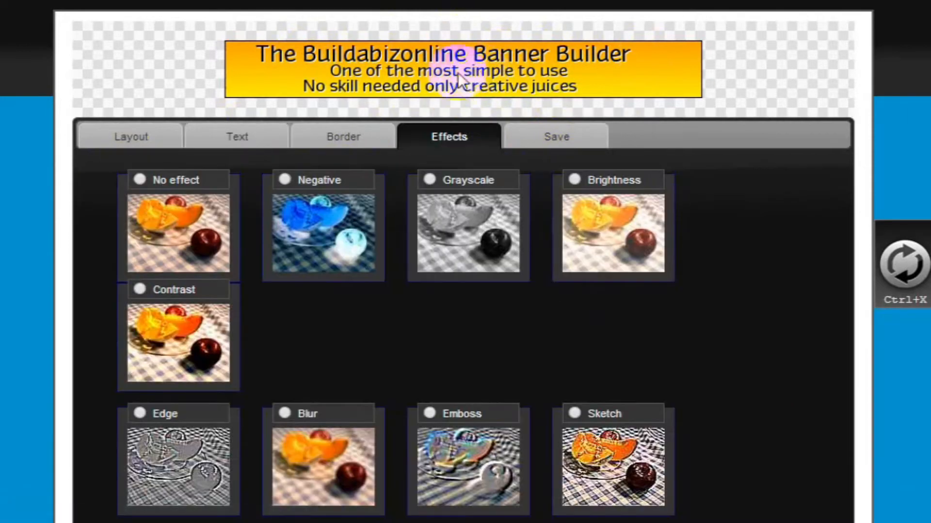
click(260, 139)
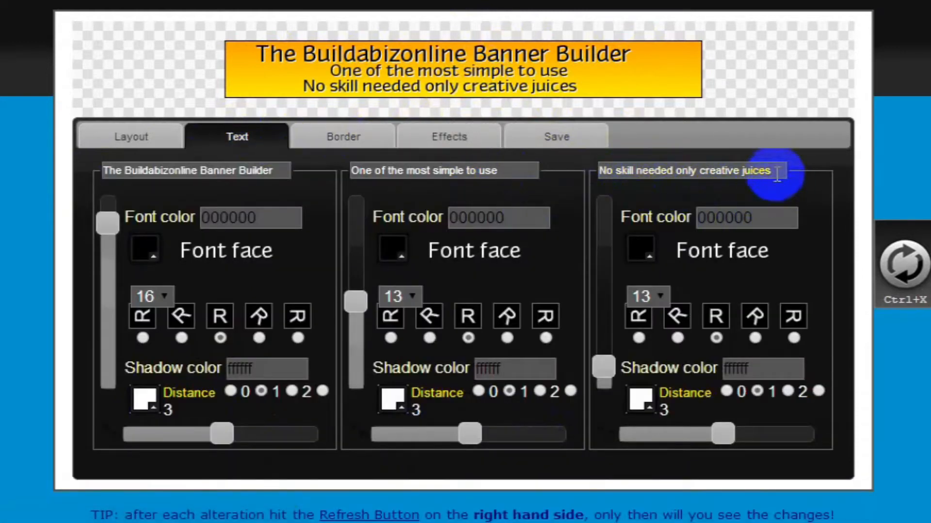
drag(776, 171, 586, 166)
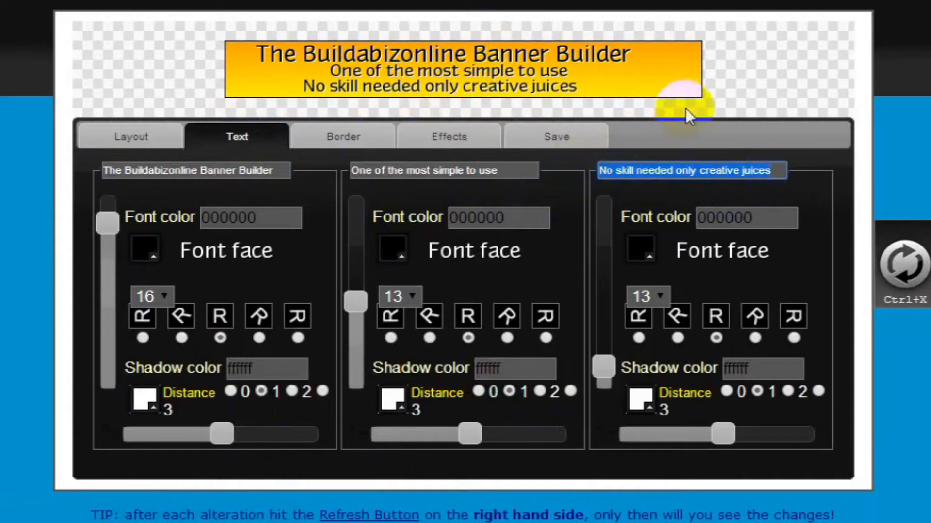
click(735, 71)
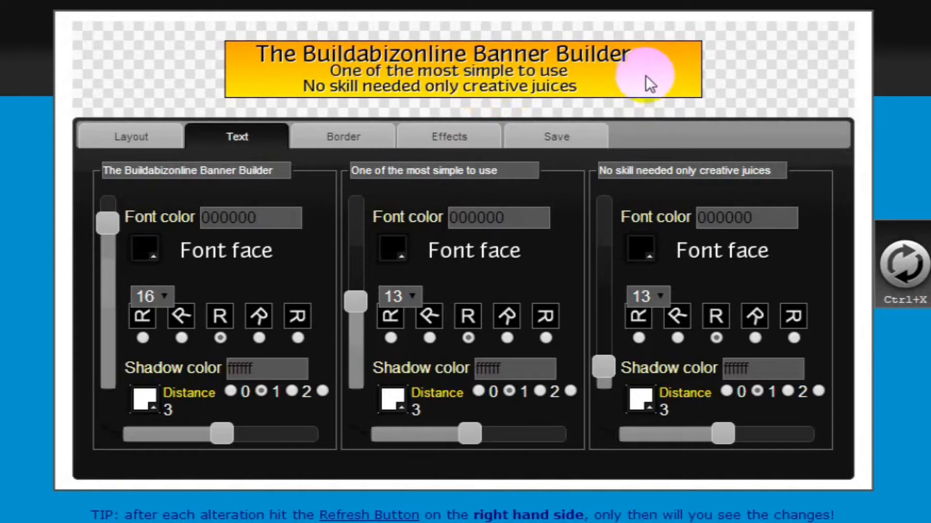
Step: Replace the third text line with "CLICK HERE" and refresh the banner preview
click(774, 170)
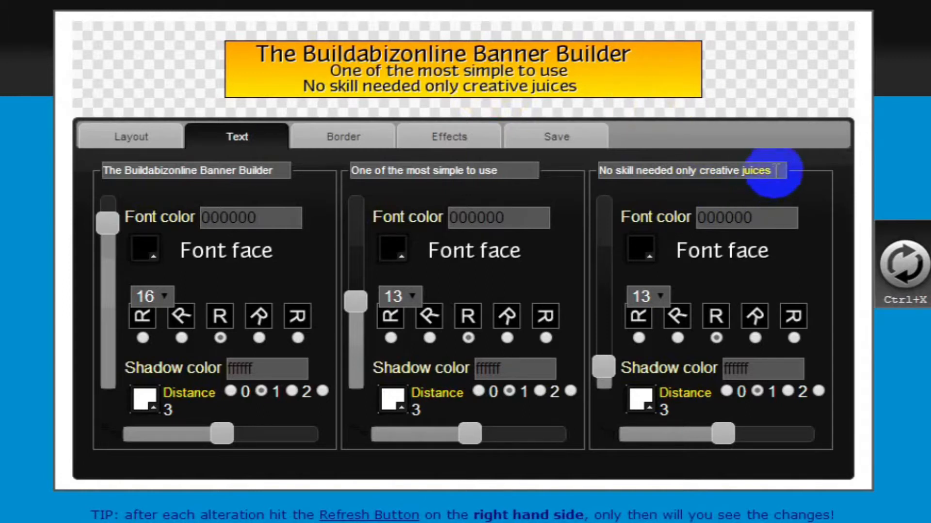
drag(774, 170, 575, 175)
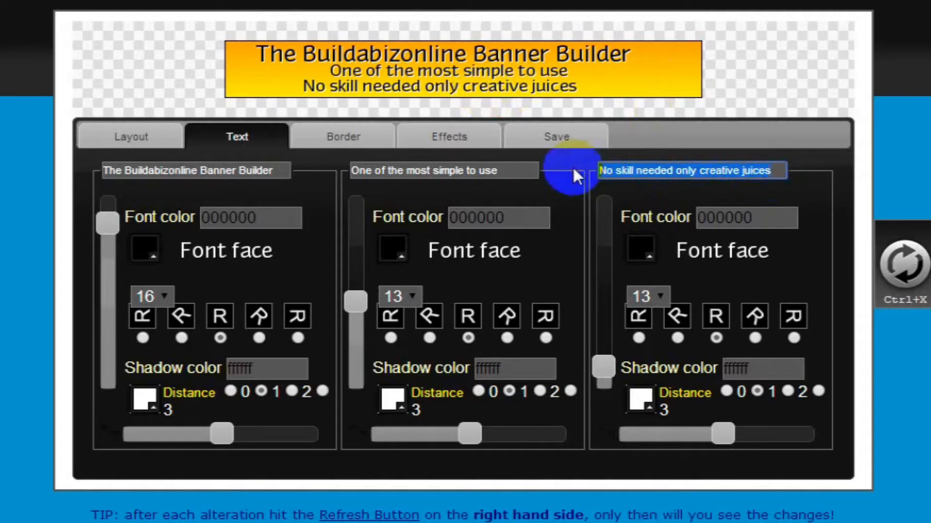
text(CL)
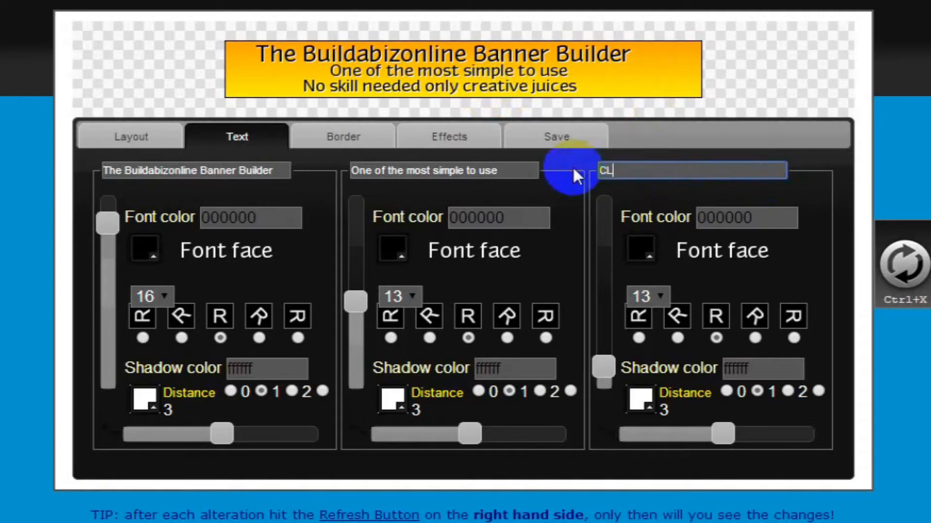
text(ICK HERE)
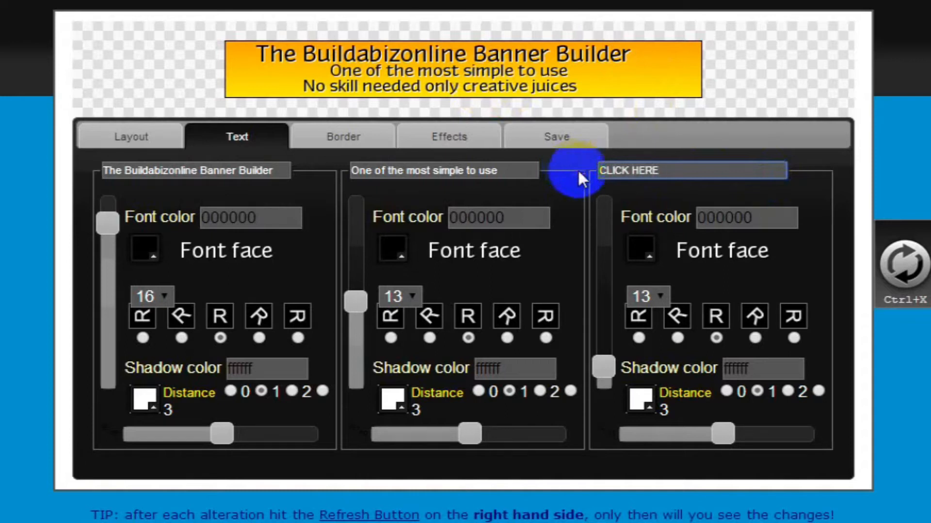
click(910, 267)
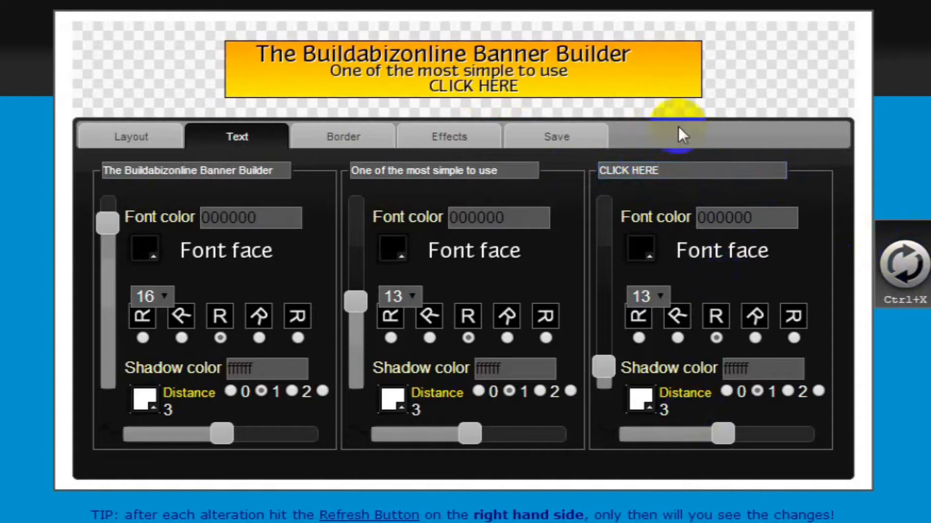
Step: Move the CLICK HERE line to the banner's far right end and set its font size to 15, refreshing the preview
click(666, 290)
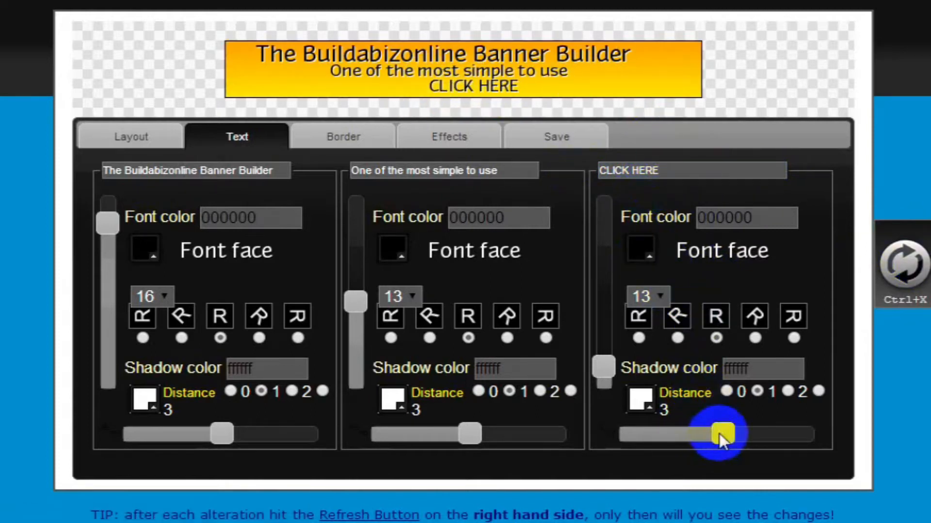
drag(766, 436, 818, 437)
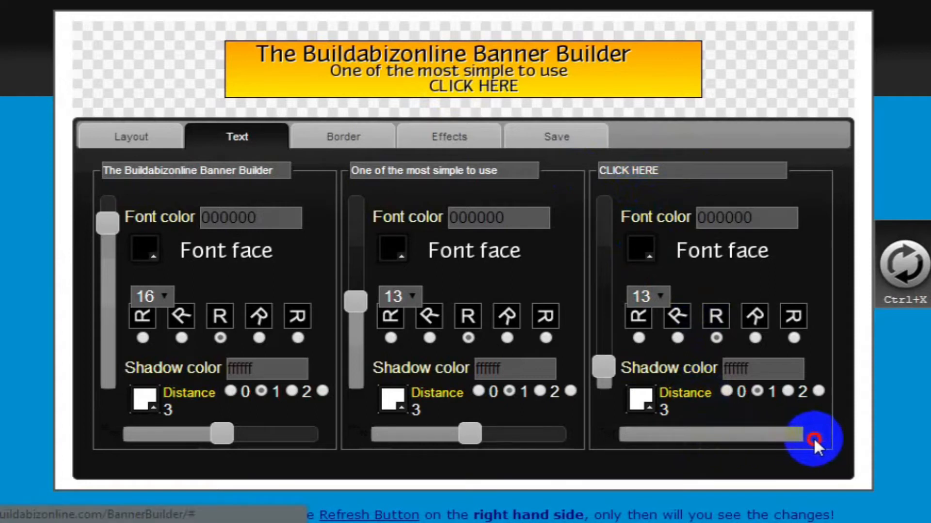
click(905, 270)
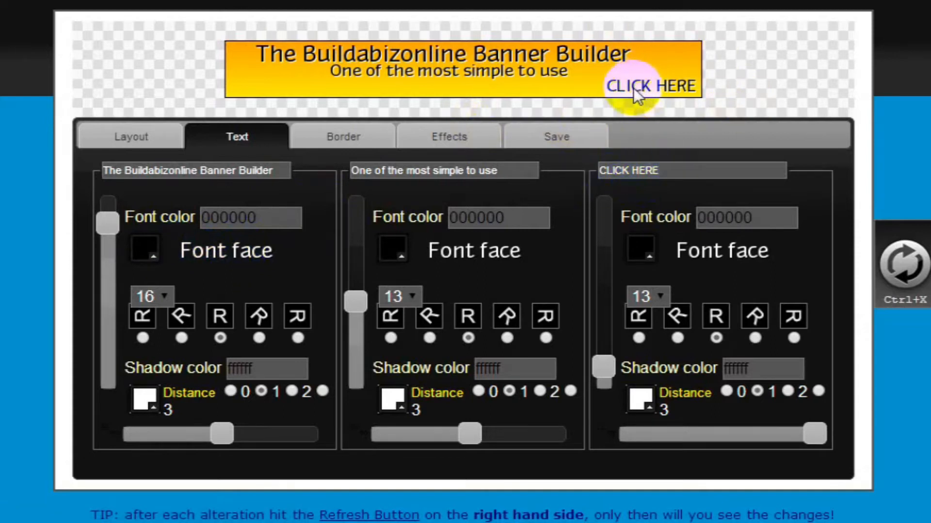
click(661, 293)
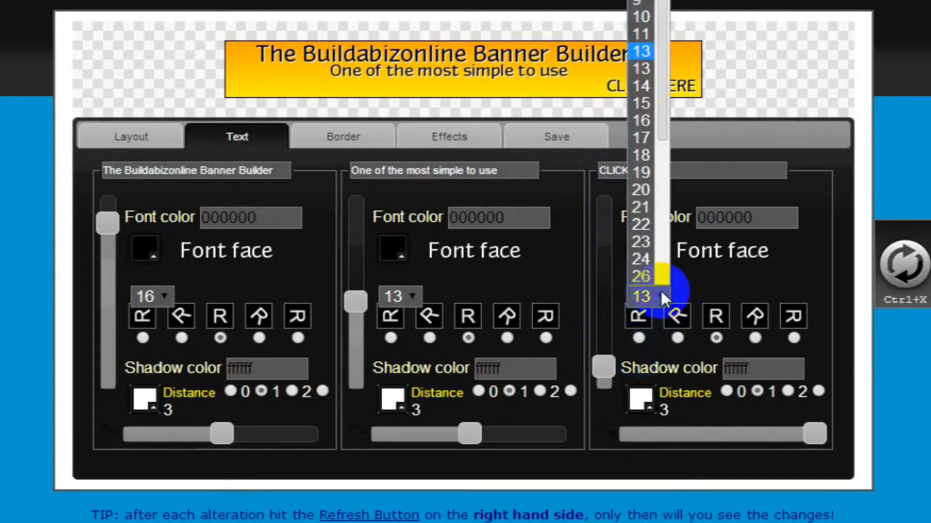
click(640, 103)
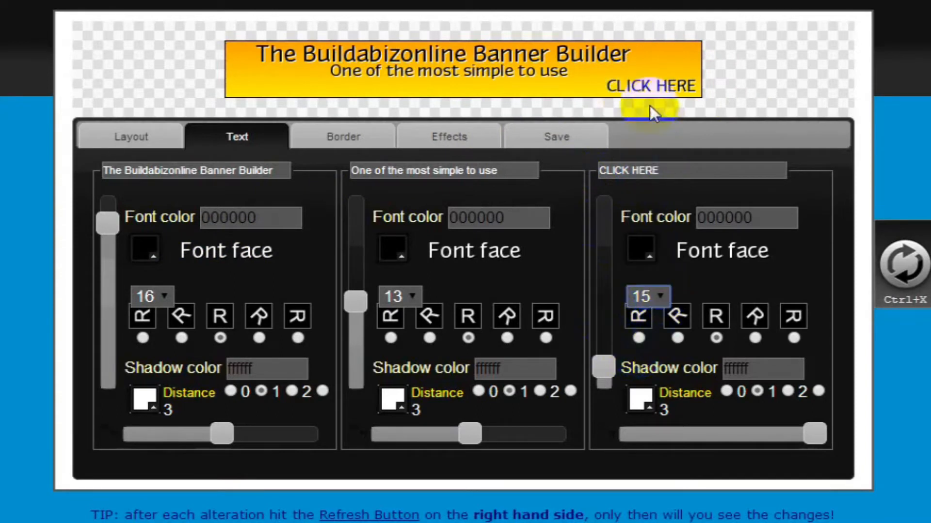
click(905, 266)
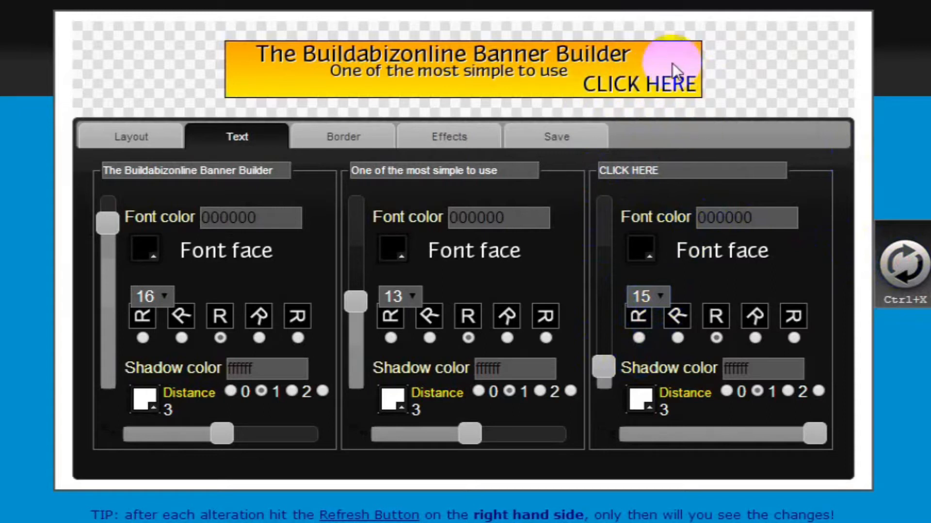
Step: Give the CLICK HERE text a red font color (ff0303) and a near-black shadow color (050000), refreshing the preview
click(646, 243)
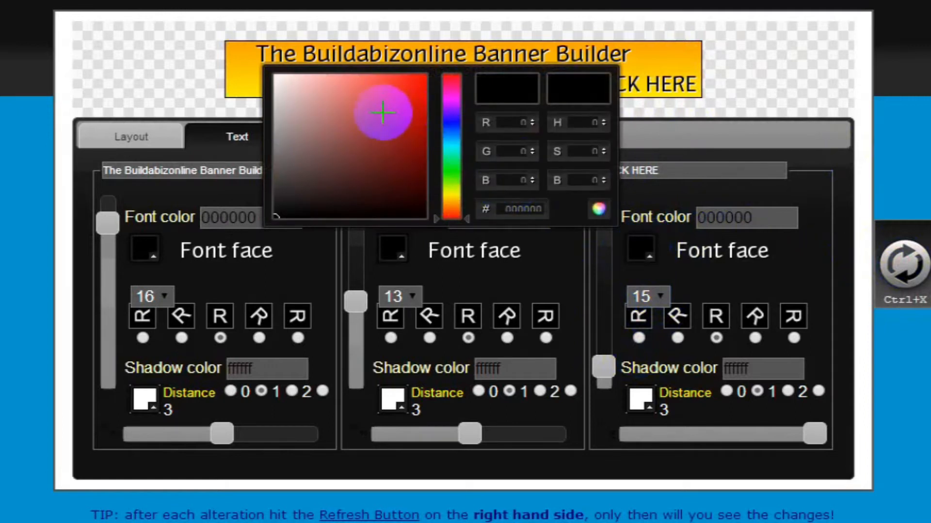
drag(410, 90, 428, 78)
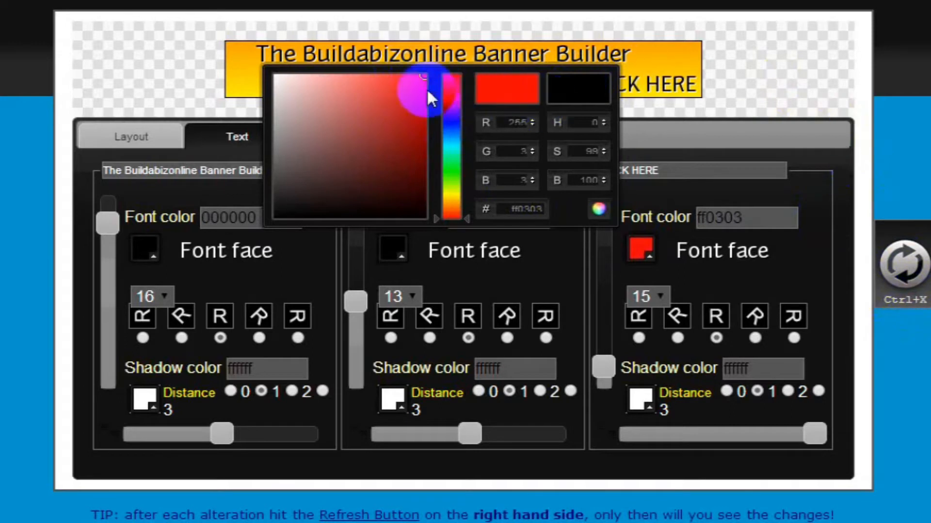
click(905, 264)
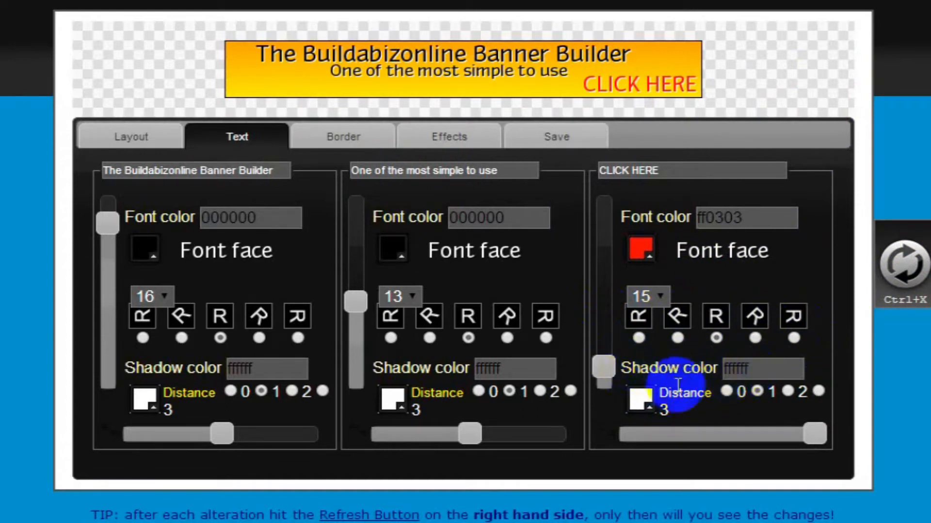
click(641, 400)
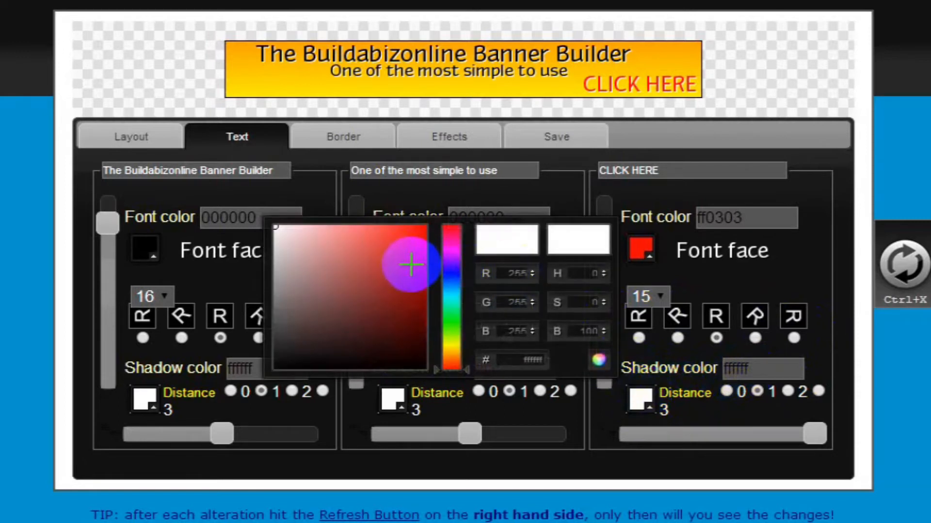
drag(412, 353, 430, 367)
click(904, 266)
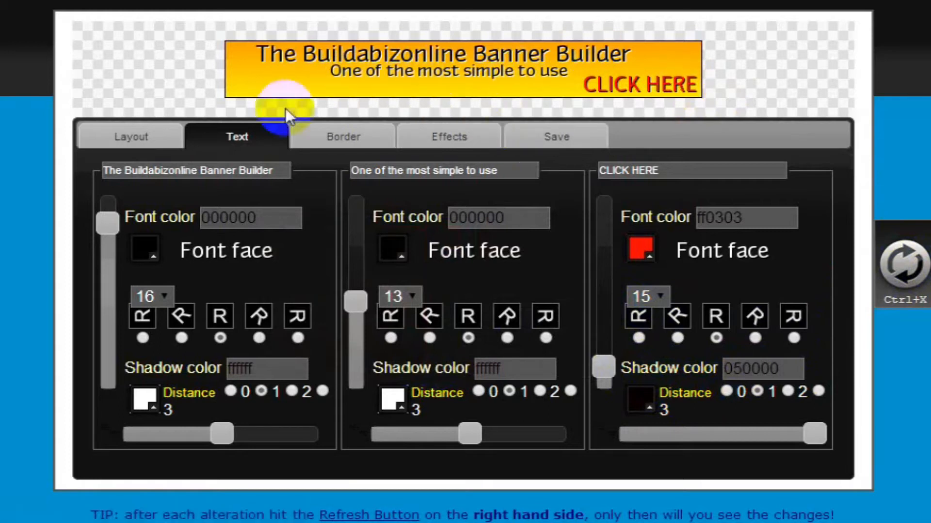
Step: Change the first text line to "The Buildabizonline Marketing System" and refresh the banner preview
click(275, 171)
drag(275, 171, 203, 170)
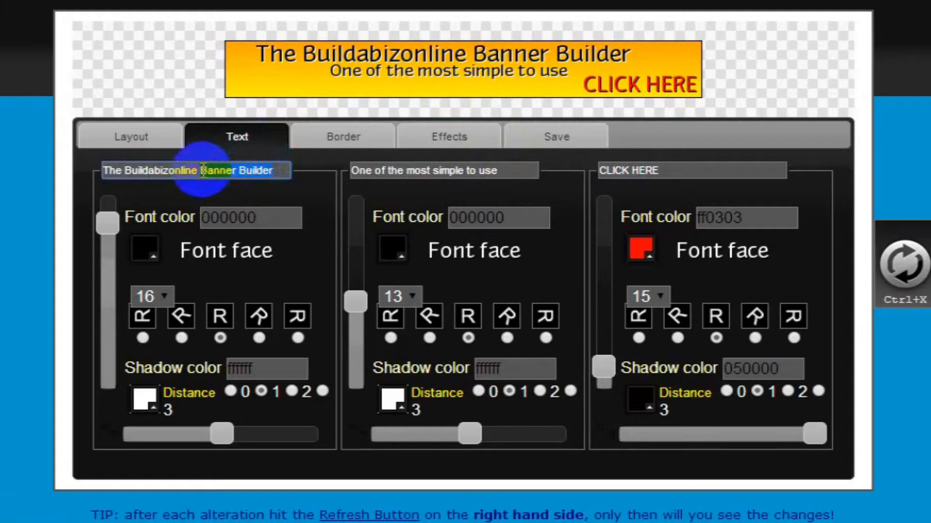
text(Marketing System)
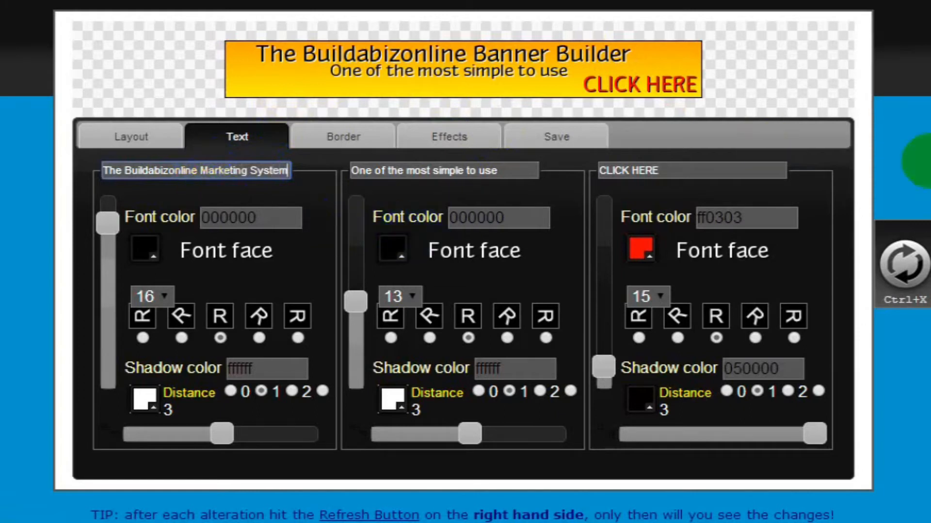
click(892, 269)
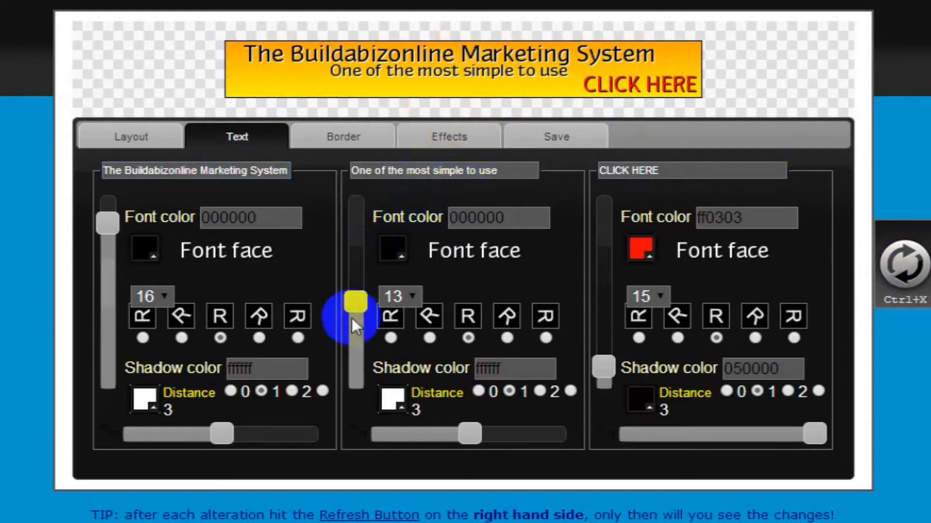
Step: Shift the second text line down and to the left within the banner, away from CLICK HERE, refreshing the preview
click(354, 302)
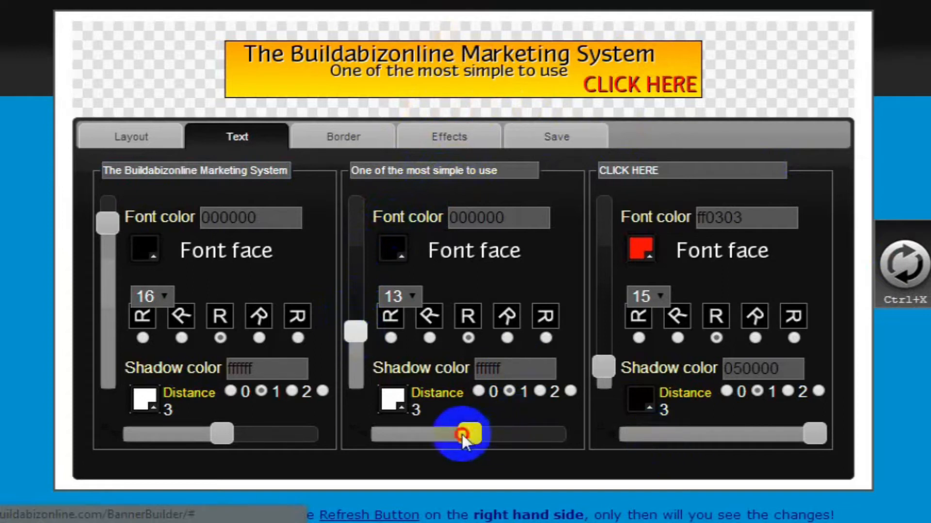
click(902, 278)
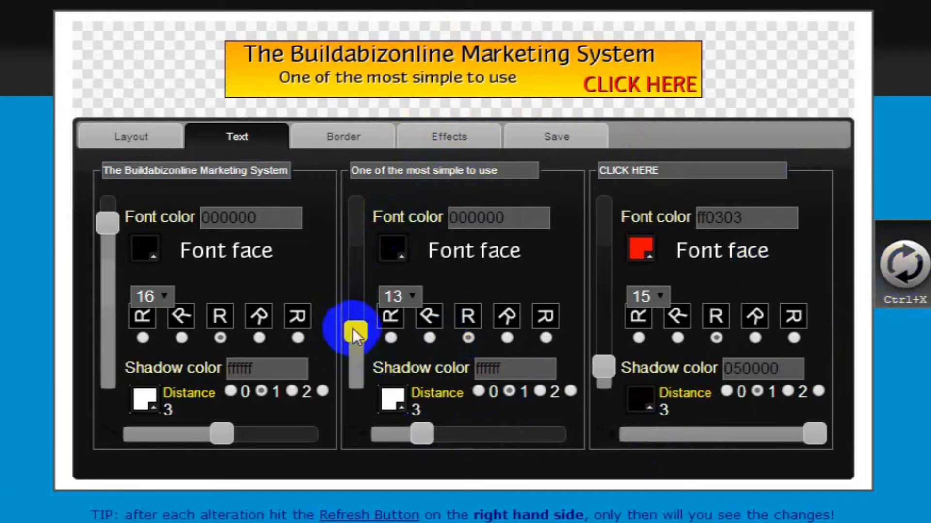
drag(353, 327, 352, 338)
click(902, 259)
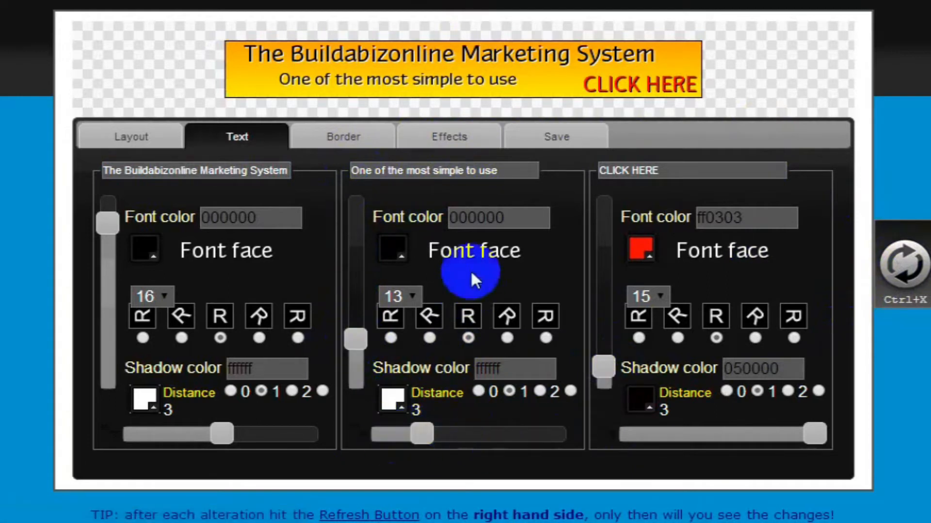
Step: Set the font face of the second text line to Acens
click(470, 245)
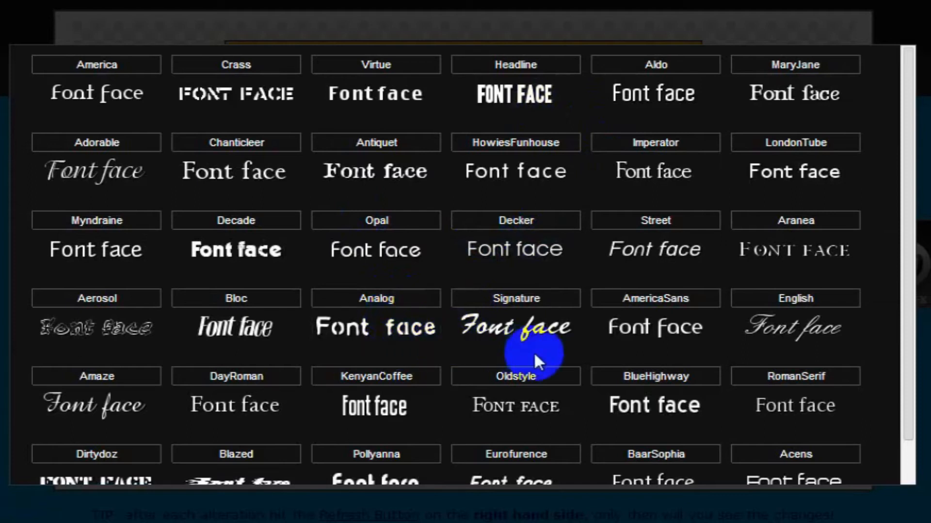
drag(910, 206, 914, 291)
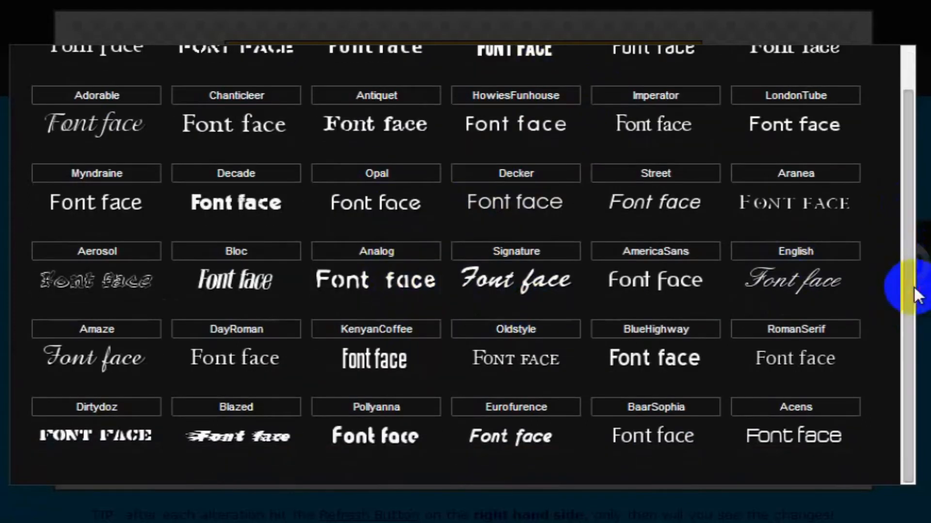
click(777, 438)
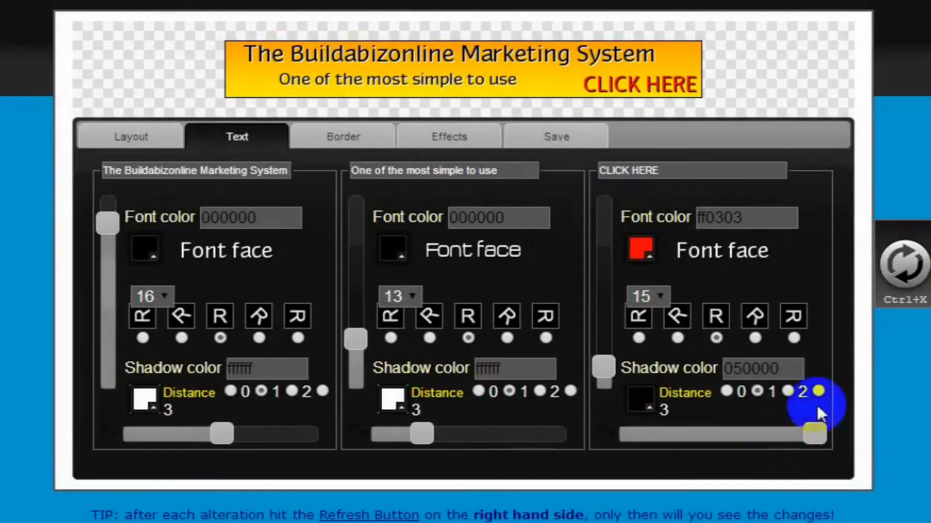
Step: Set the second text line's font size to 17 and refresh the banner preview
click(909, 264)
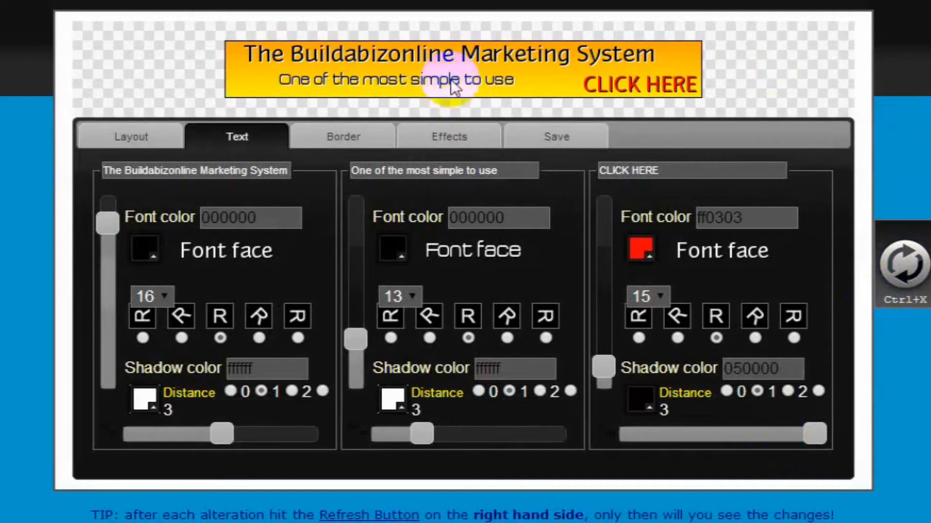
click(396, 295)
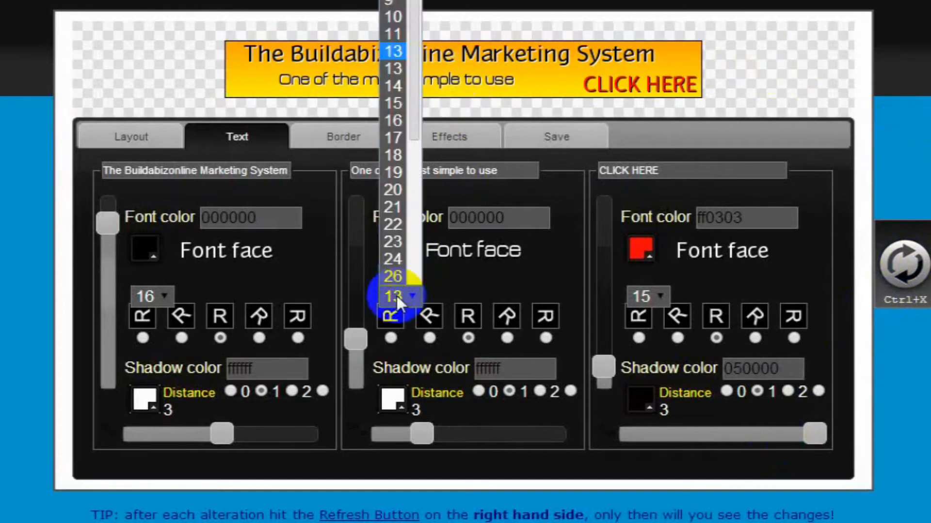
click(399, 137)
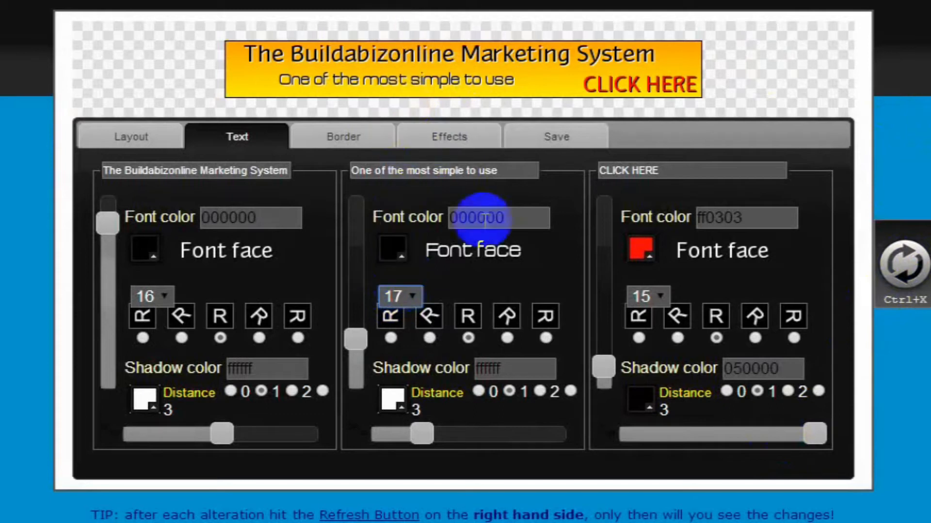
click(906, 272)
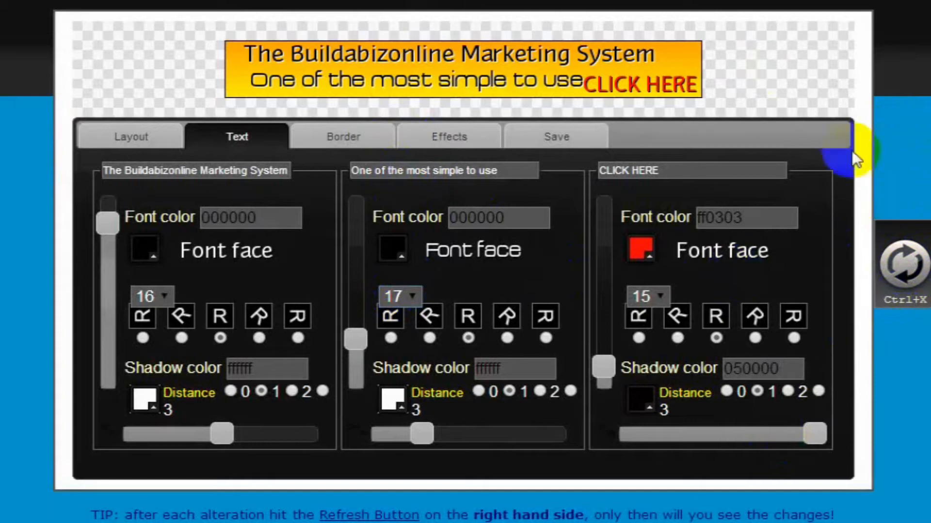
Step: Shift the second text line left, clear of CLICK HERE, refreshing the banner preview
click(420, 434)
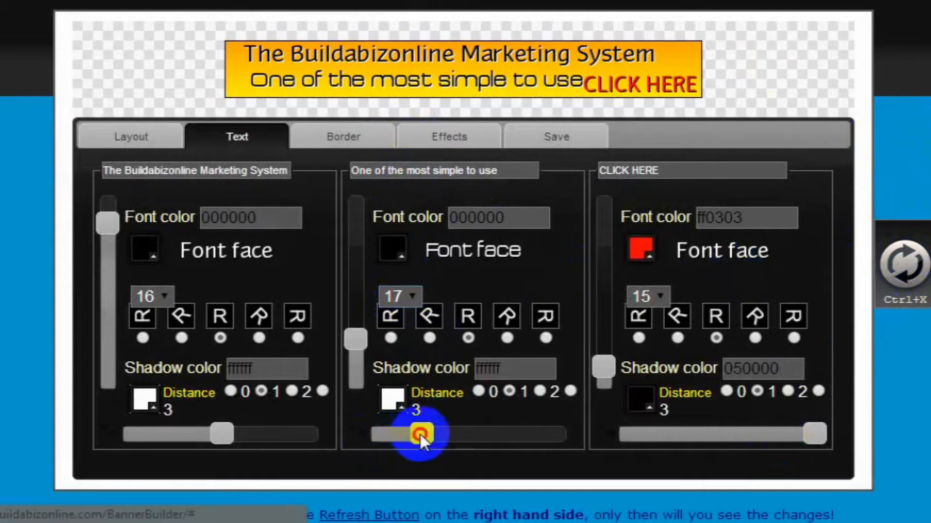
click(887, 310)
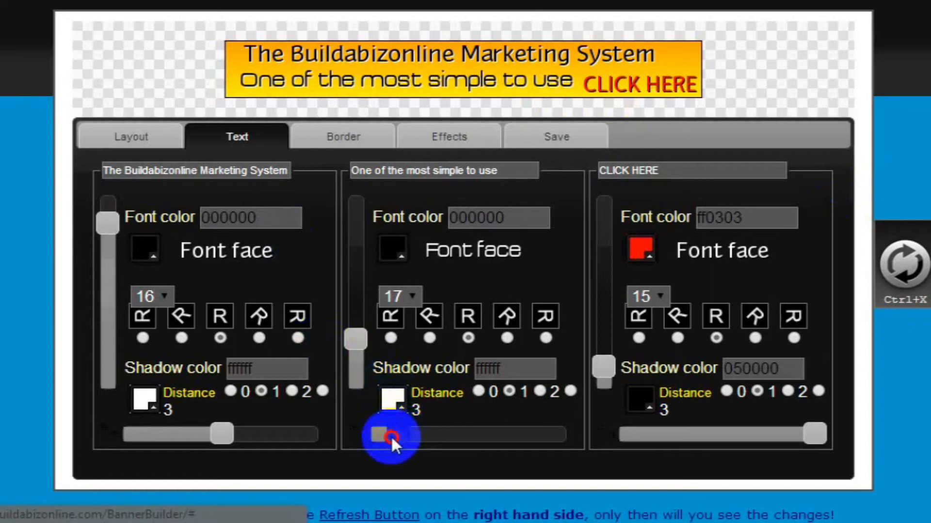
click(909, 274)
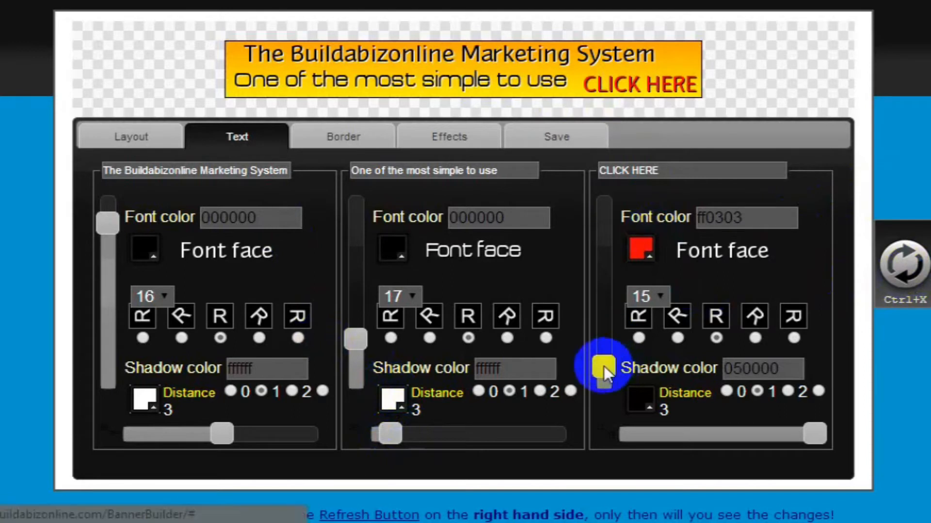
Step: Raise the CLICK HERE text slightly and lower the first text line slightly, refreshing the preview after each move
drag(603, 361, 604, 353)
click(906, 267)
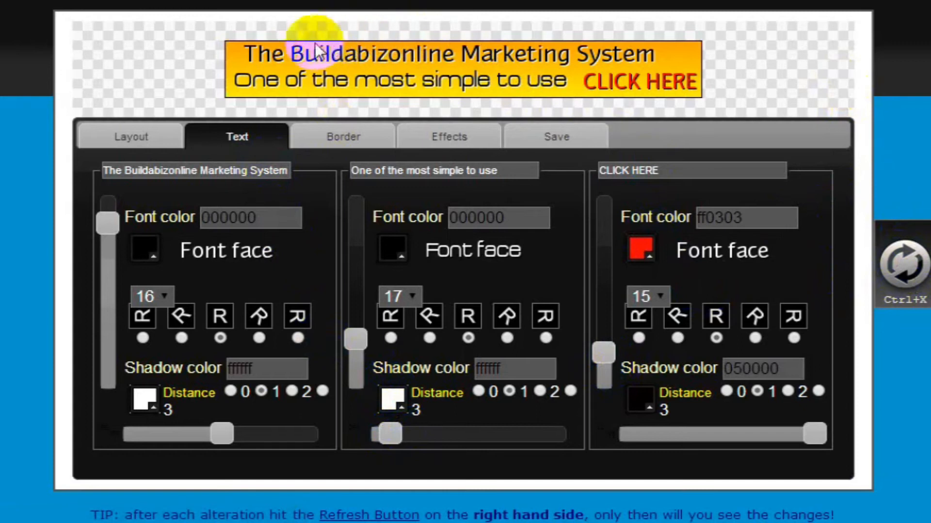
click(108, 224)
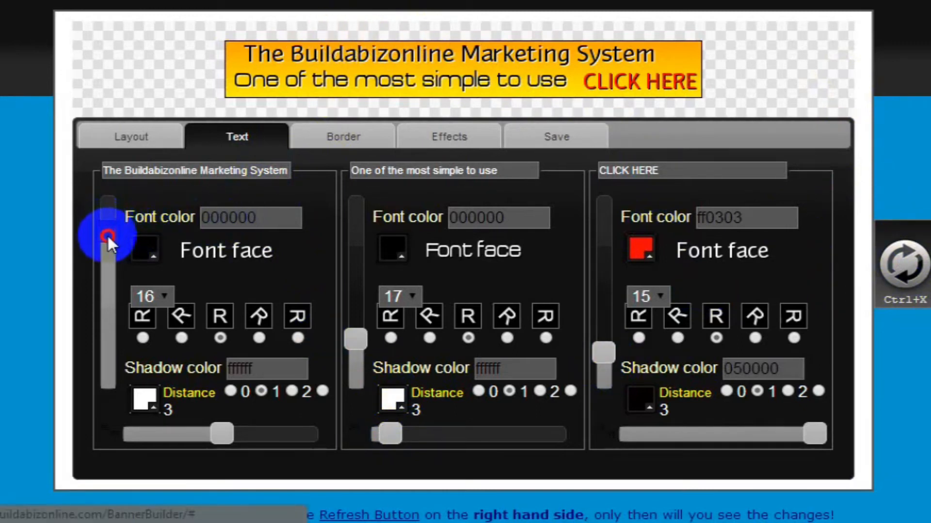
click(902, 266)
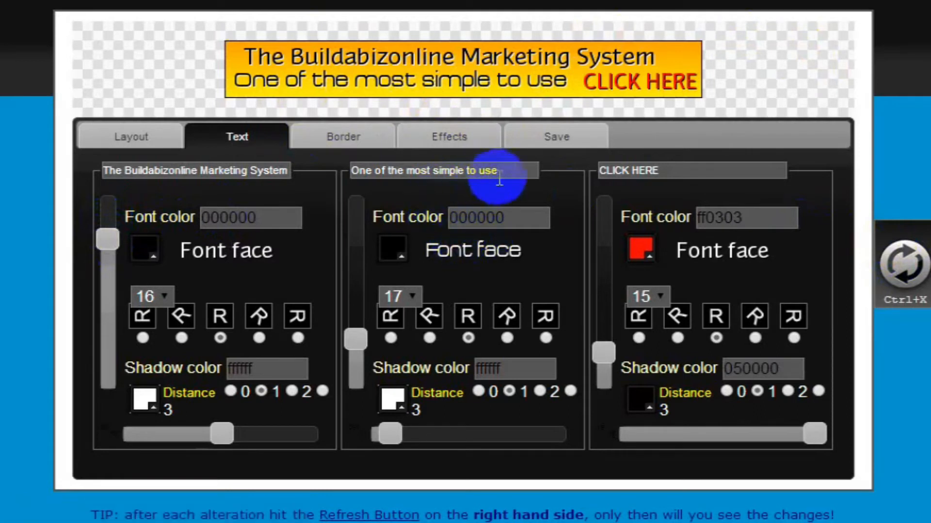
Step: Change the second text line to "Promote Your Existing Business" and refresh the banner preview
drag(501, 171, 342, 170)
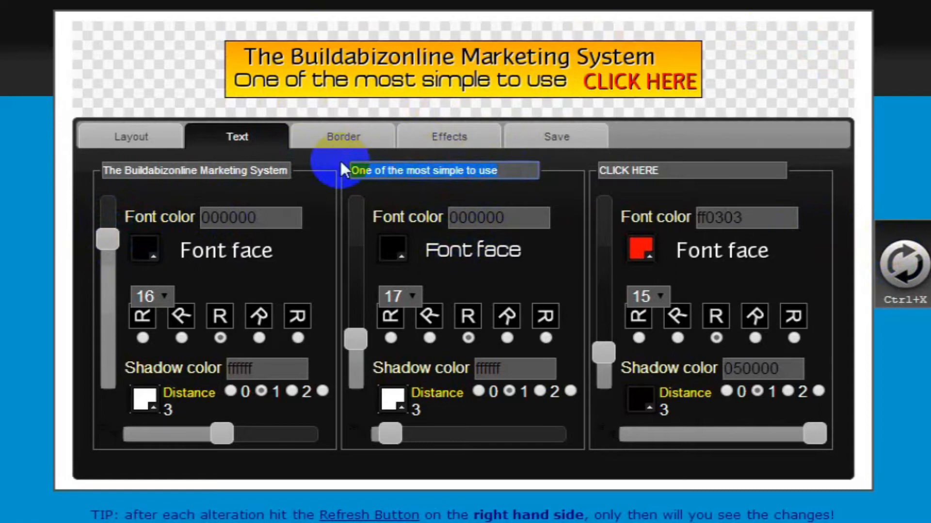
text(promote Youe Existing Business)
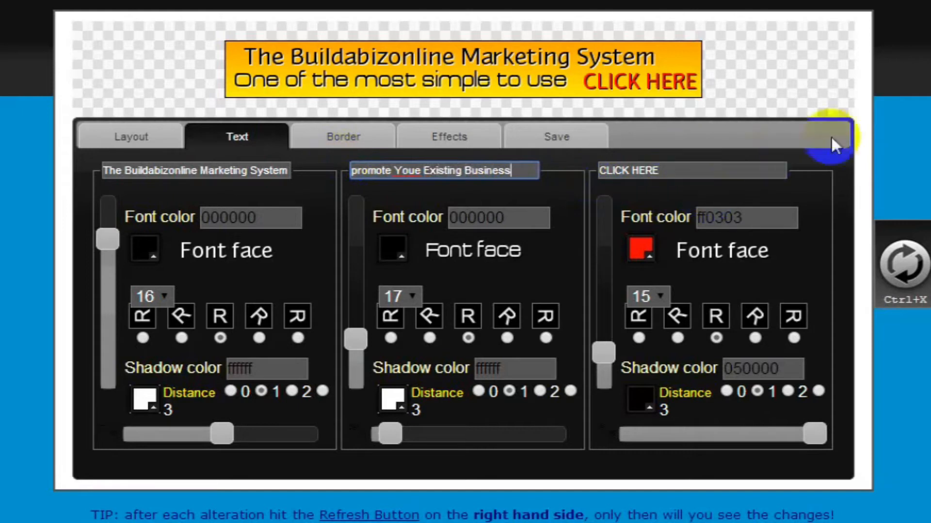
click(418, 169)
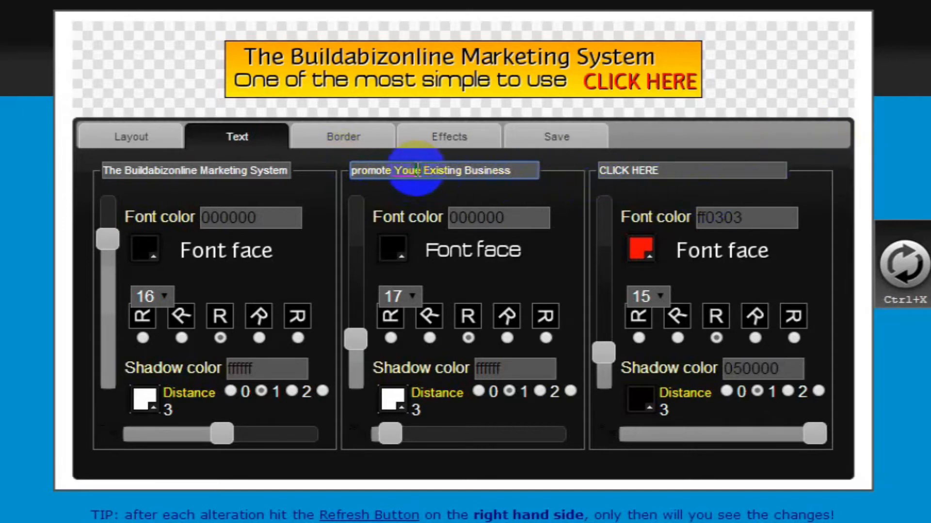
key(Delete)
text(r)
click(918, 311)
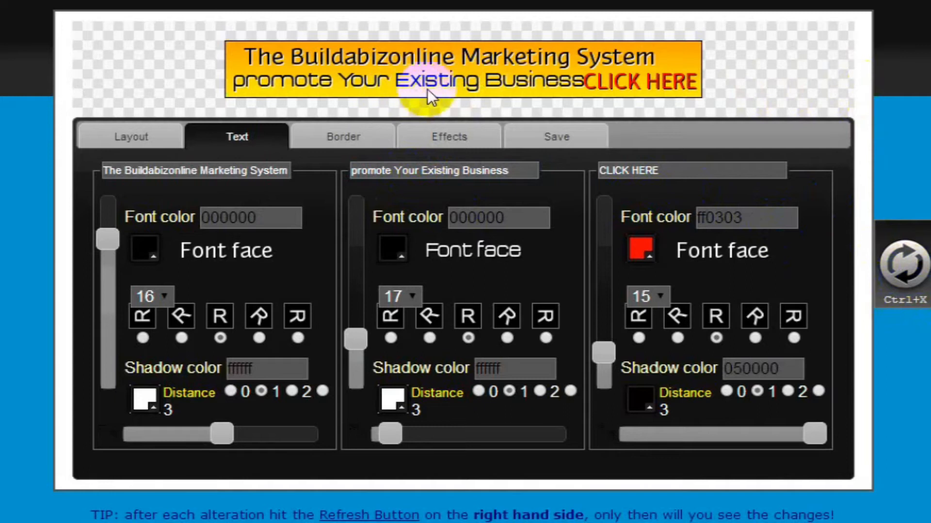
click(355, 170)
click(355, 170)
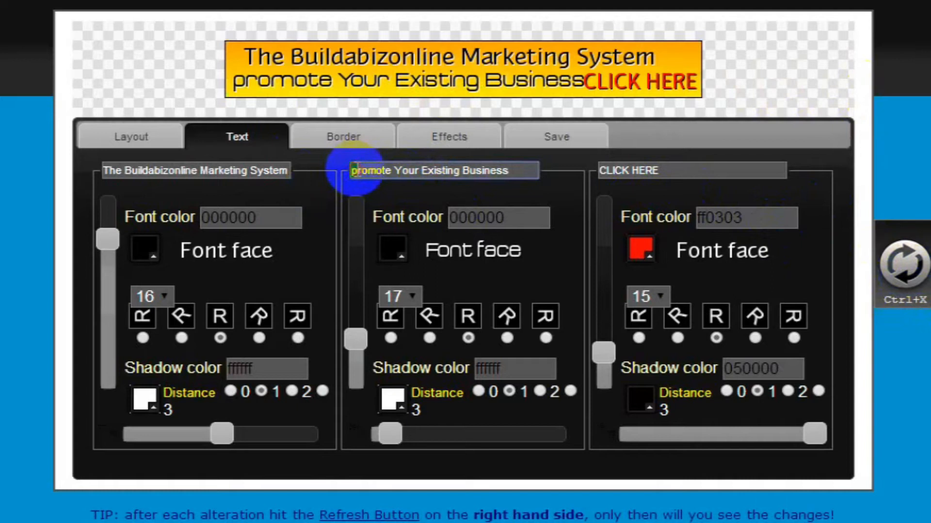
text(P)
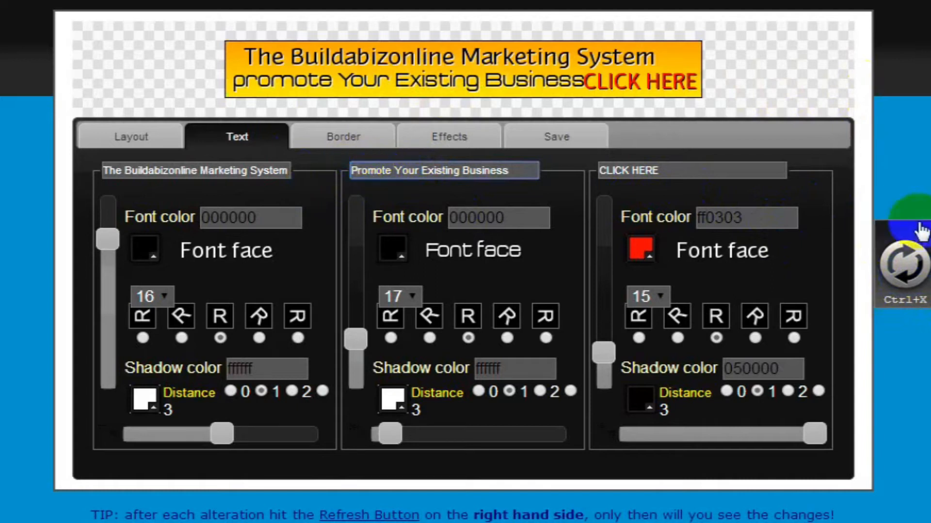
click(903, 261)
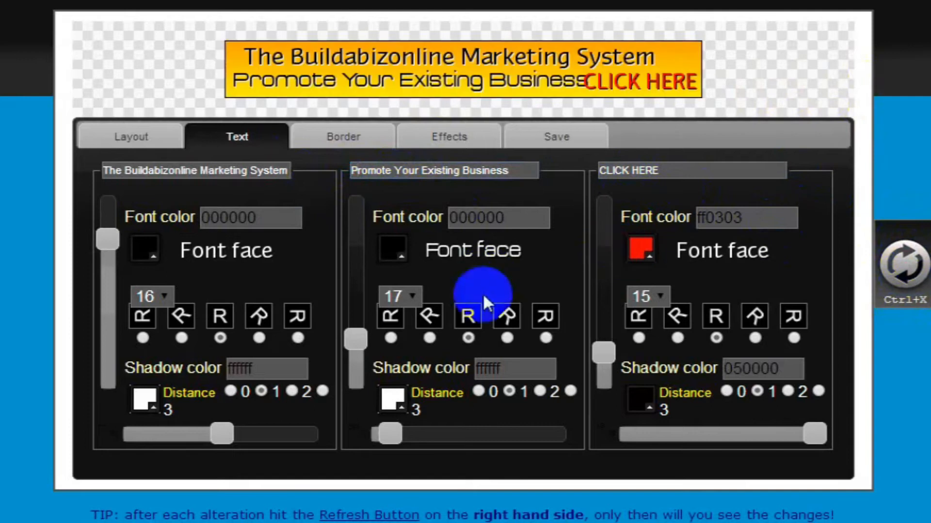
Step: Set the second text line's font size to 16 and move the line down slightly, refreshing the preview
click(409, 294)
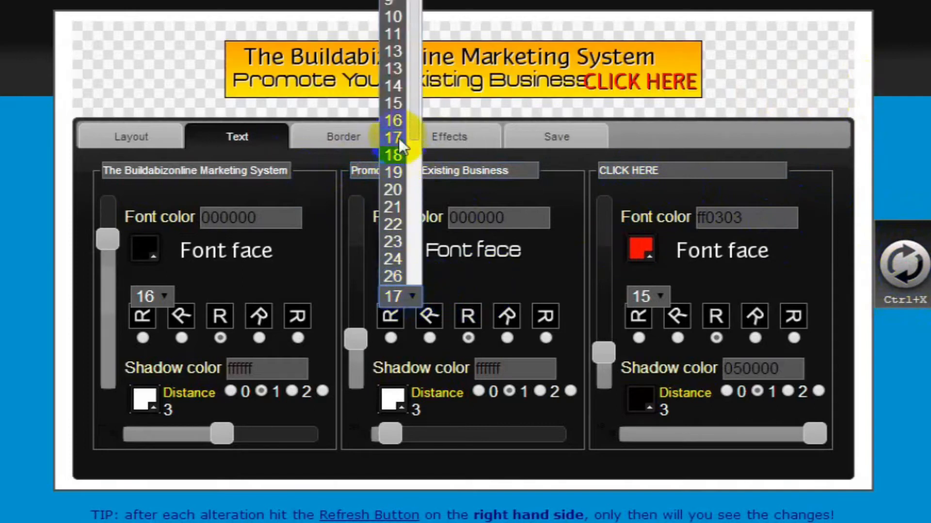
click(394, 121)
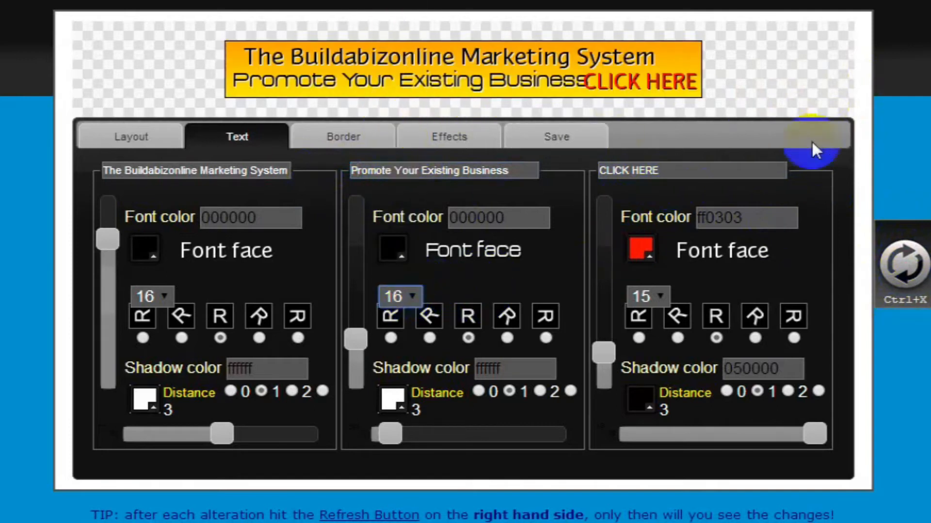
click(904, 264)
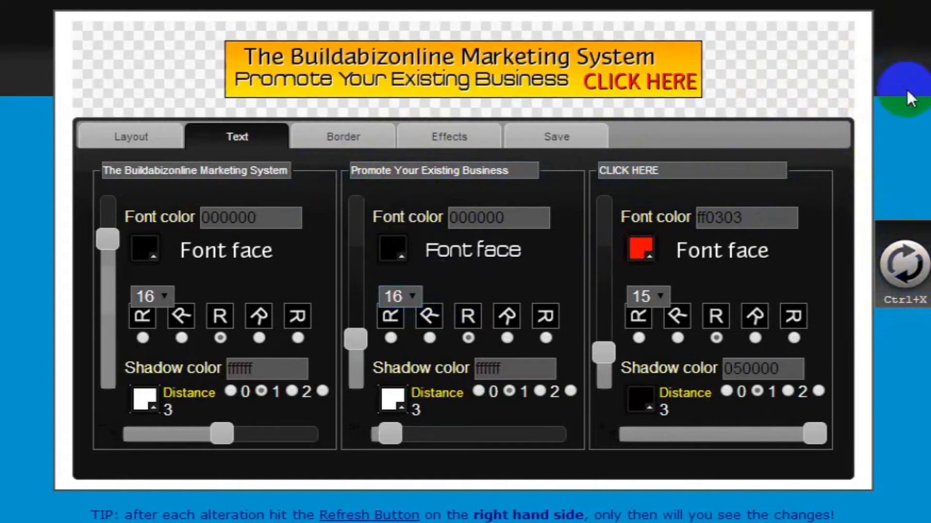
drag(351, 340, 356, 354)
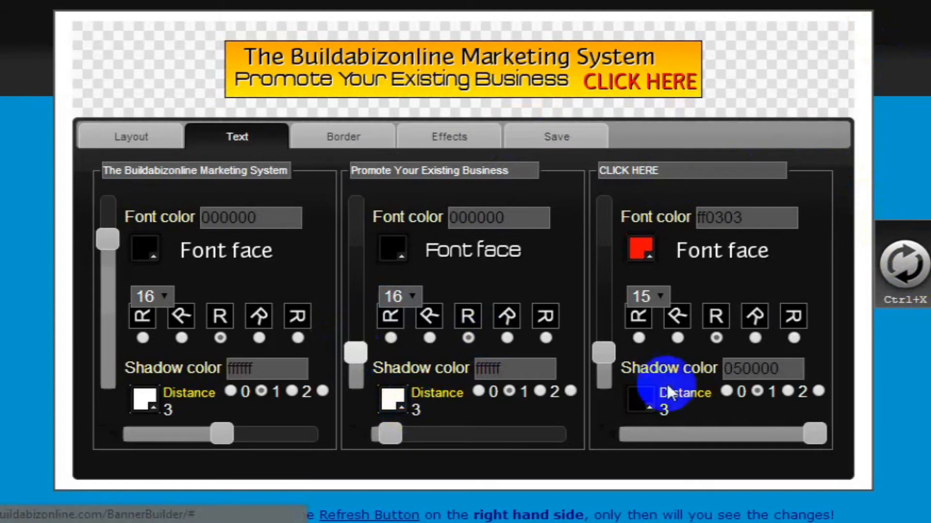
click(904, 270)
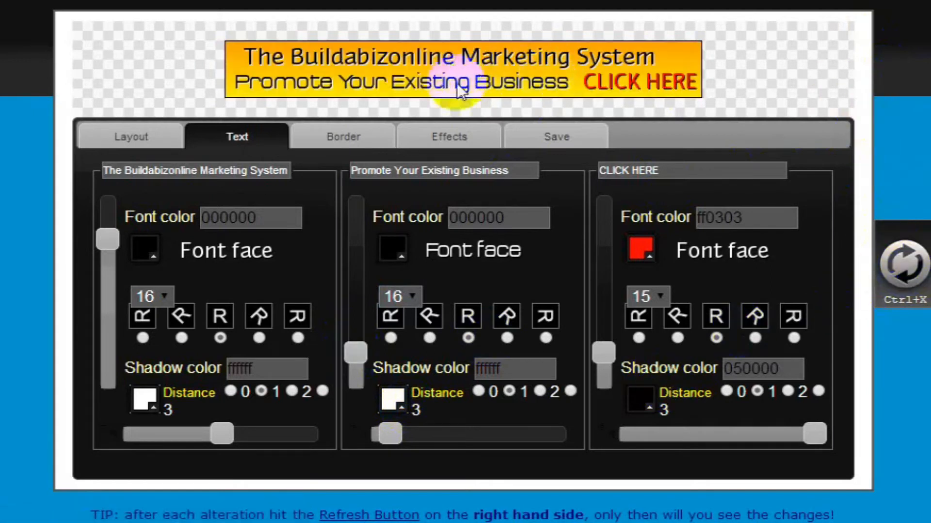
Step: Set the banner background's start color to dark blue (030e8f) and refresh the preview
click(131, 138)
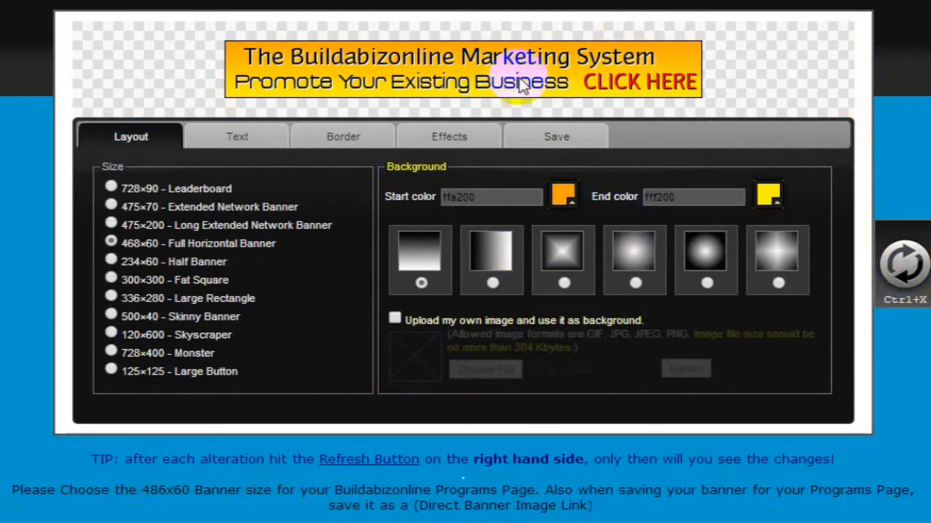
click(561, 190)
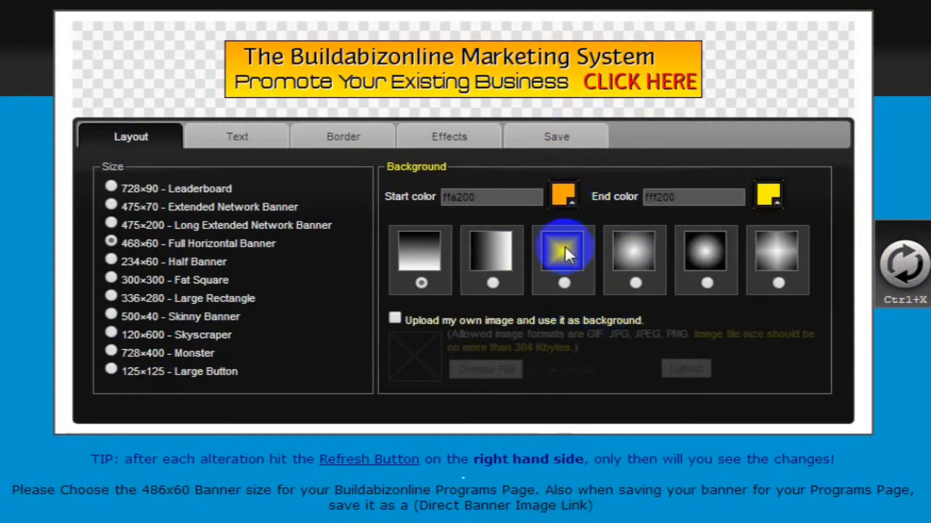
click(557, 195)
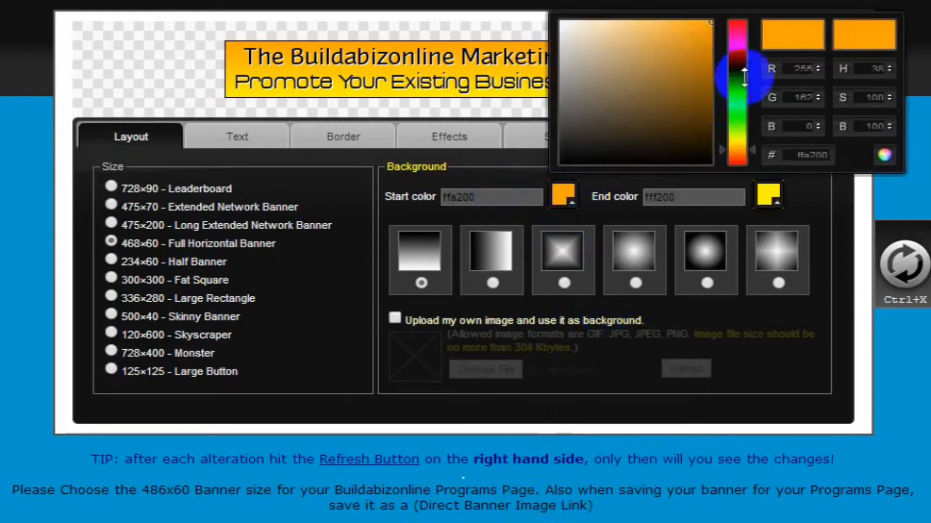
mouse_move(739, 69)
mouse_down()
mouse_move(710, 29)
mouse_move(741, 84)
mouse_move(744, 70)
mouse_up()
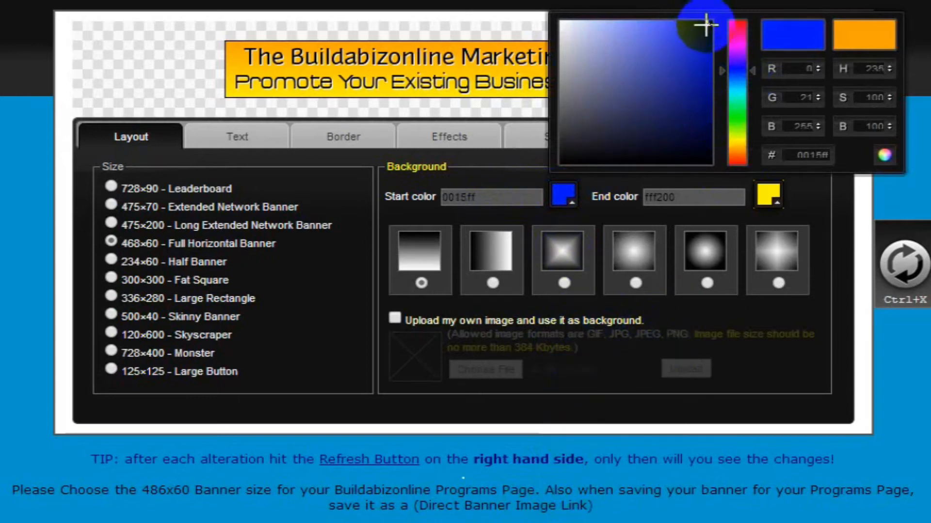
drag(706, 46, 709, 85)
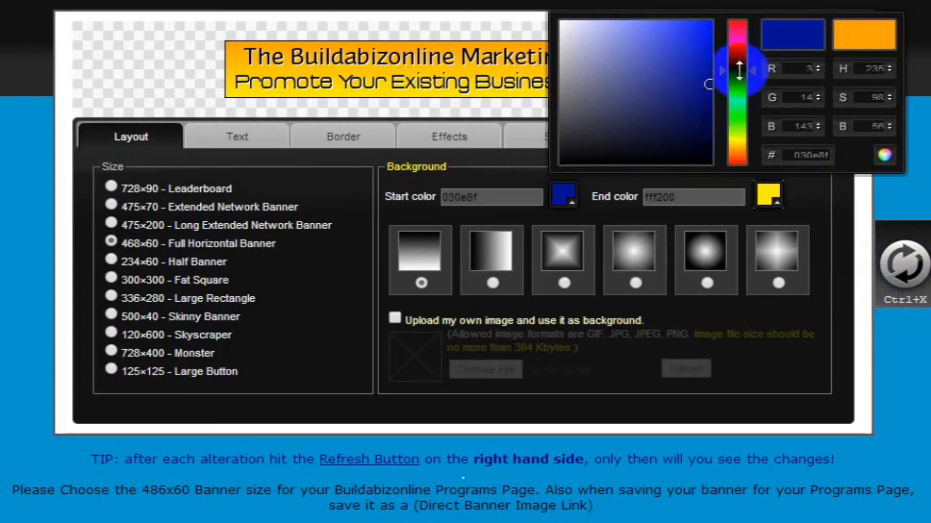
click(902, 266)
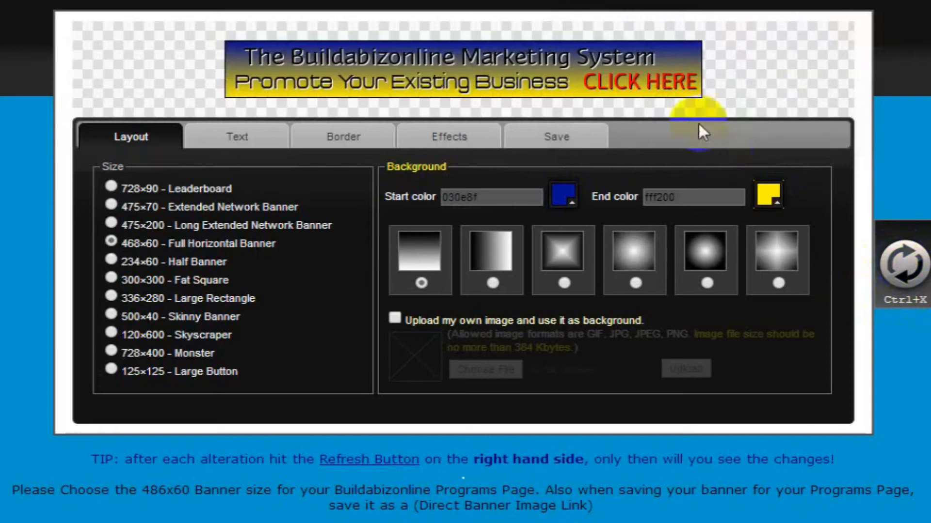
Step: Set the banner background's end color to light blue (00bbff) and refresh the preview
click(768, 195)
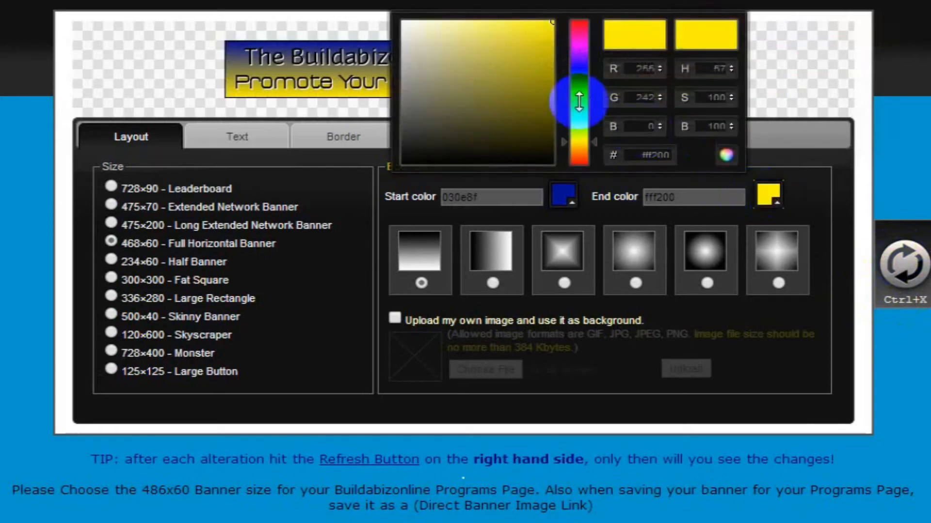
click(580, 75)
drag(580, 75, 585, 86)
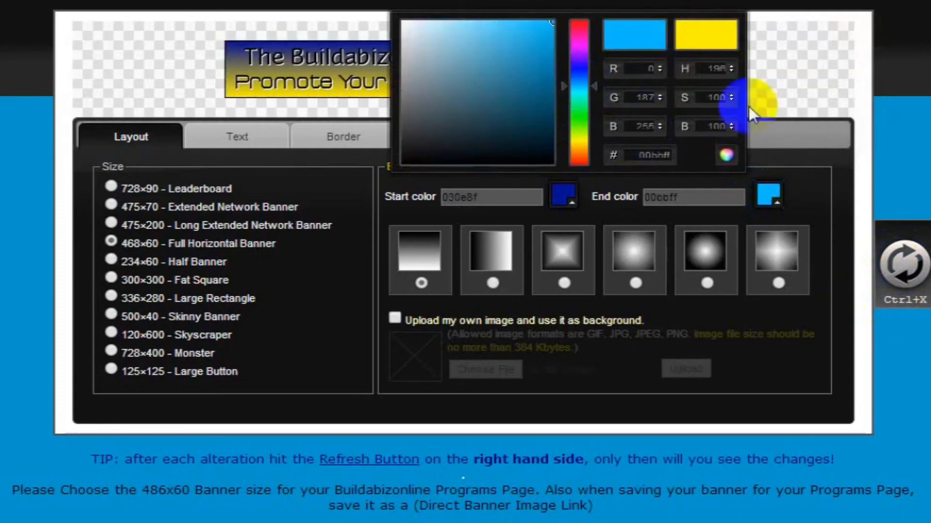
click(901, 268)
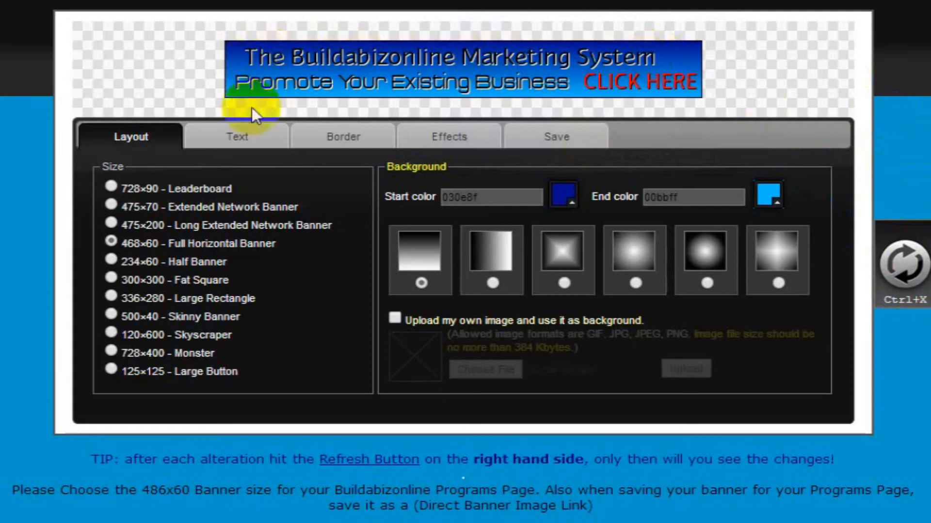
Step: Set the font face of the first text line to Acens
click(237, 141)
click(442, 224)
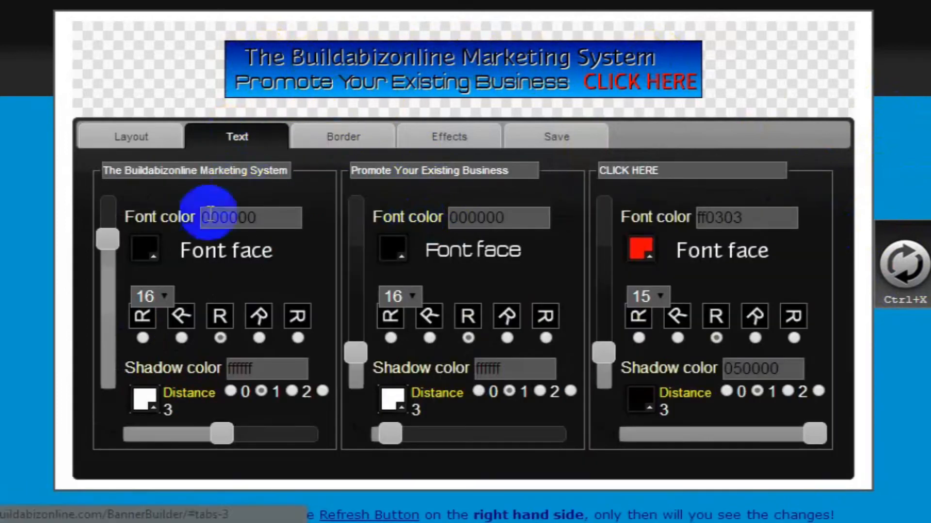
double_click(269, 223)
drag(266, 217, 189, 215)
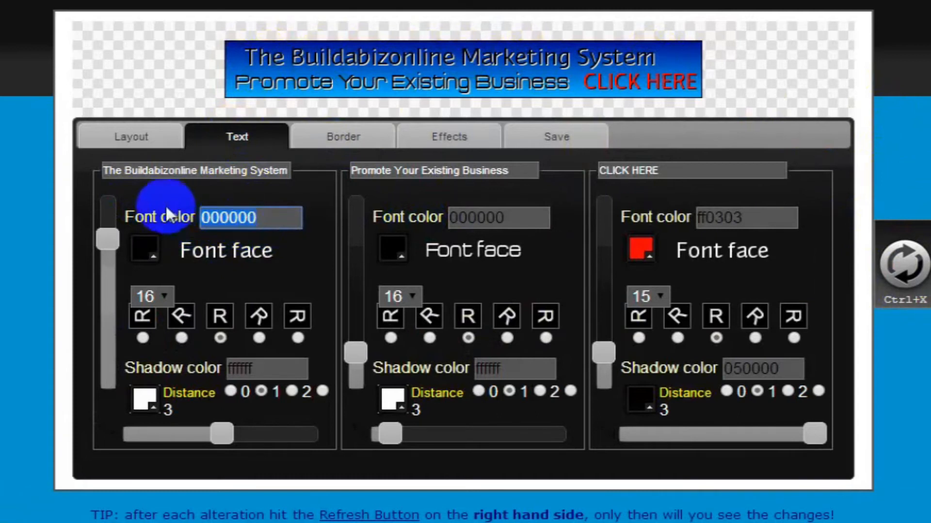
click(194, 253)
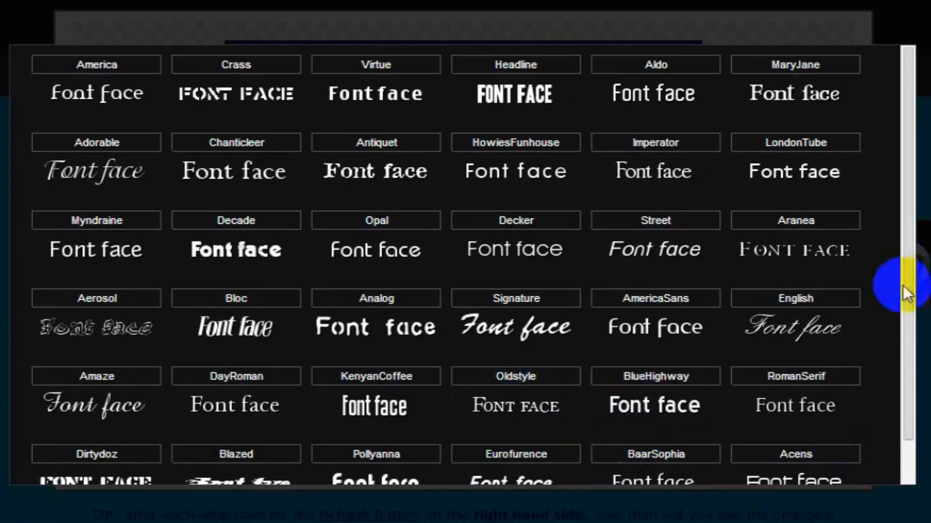
drag(903, 286, 908, 395)
click(793, 442)
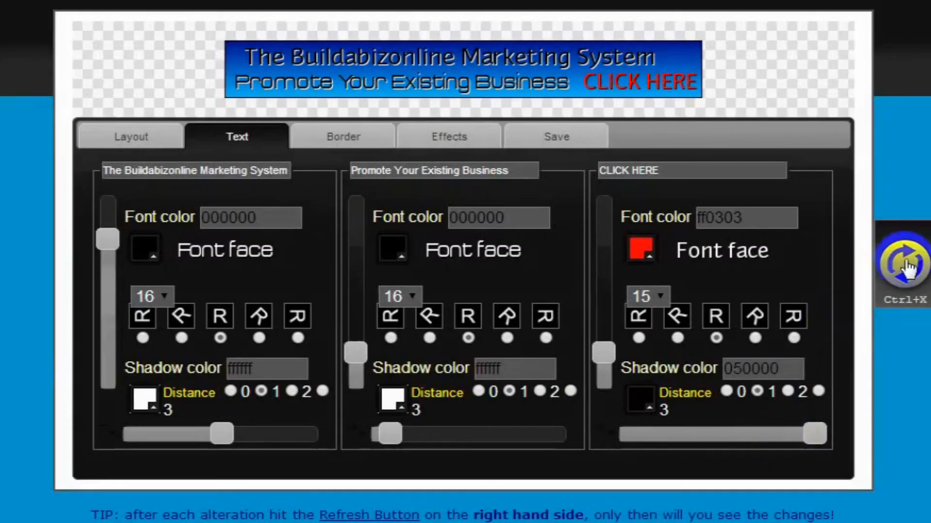
Step: Set the first text line's font color to white (ffffff) and refresh the banner preview
click(908, 265)
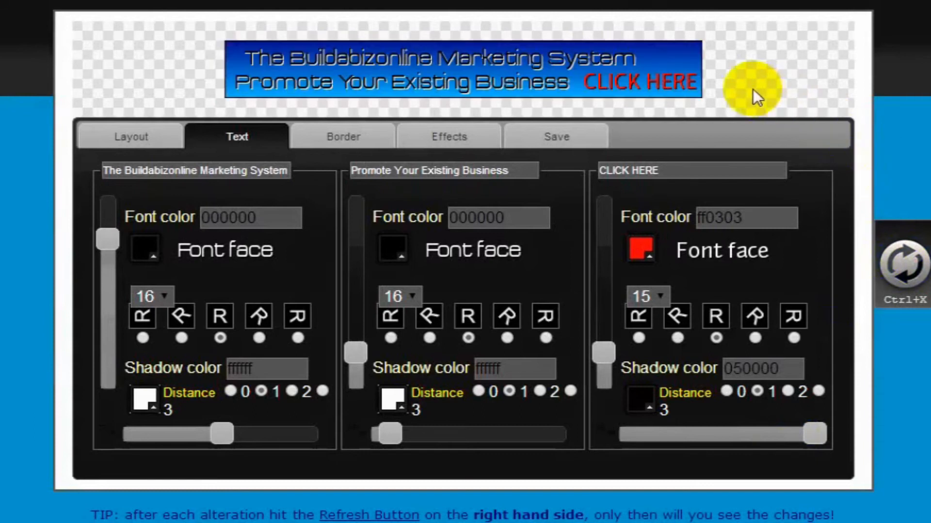
double_click(218, 217)
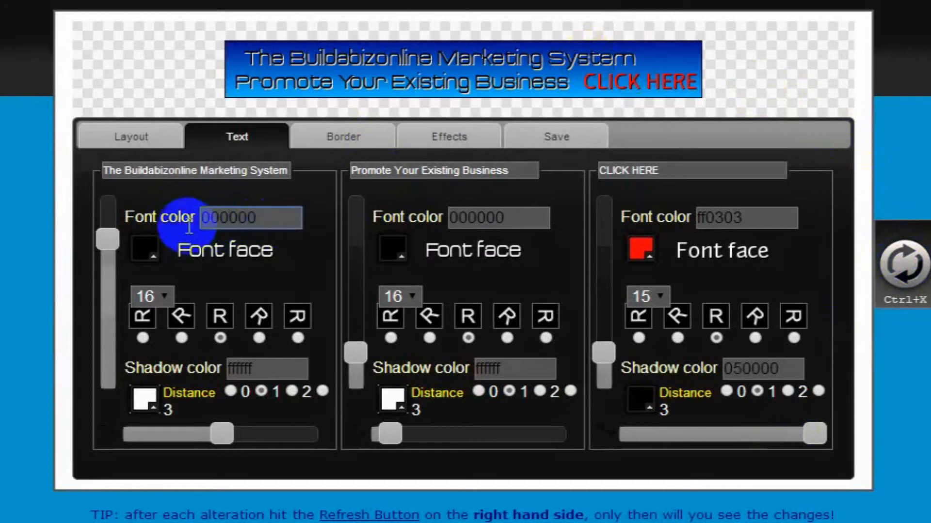
click(155, 219)
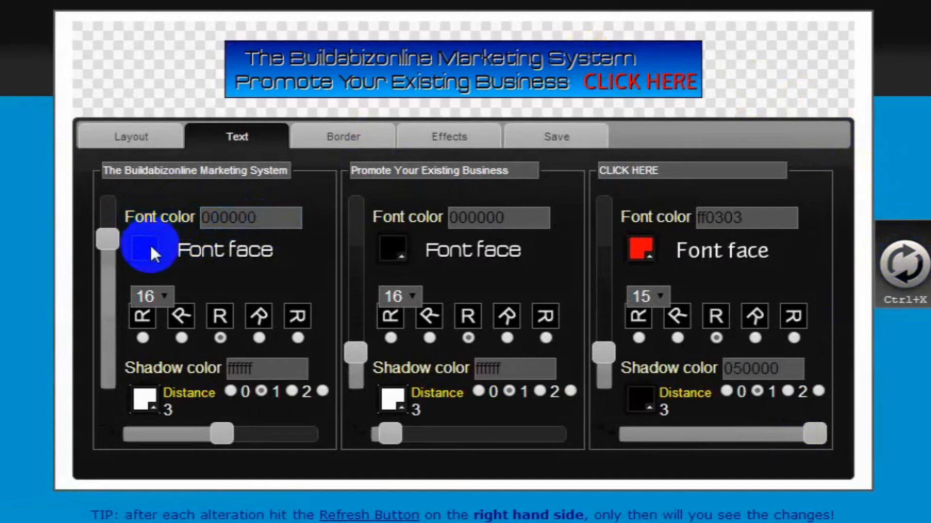
click(150, 245)
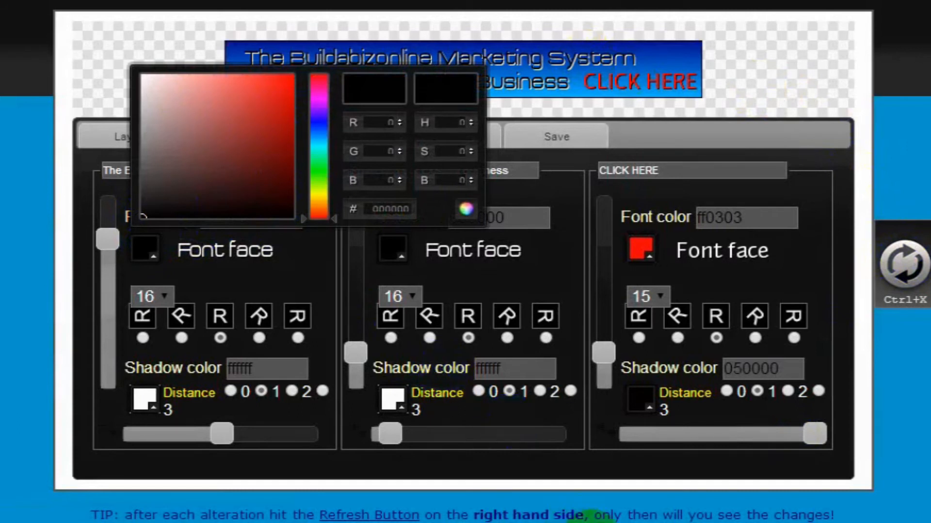
click(140, 74)
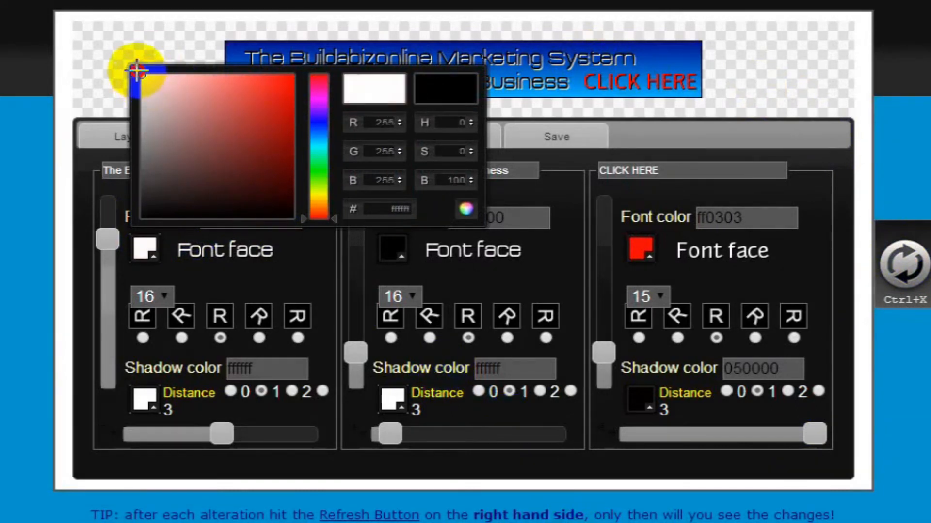
click(912, 268)
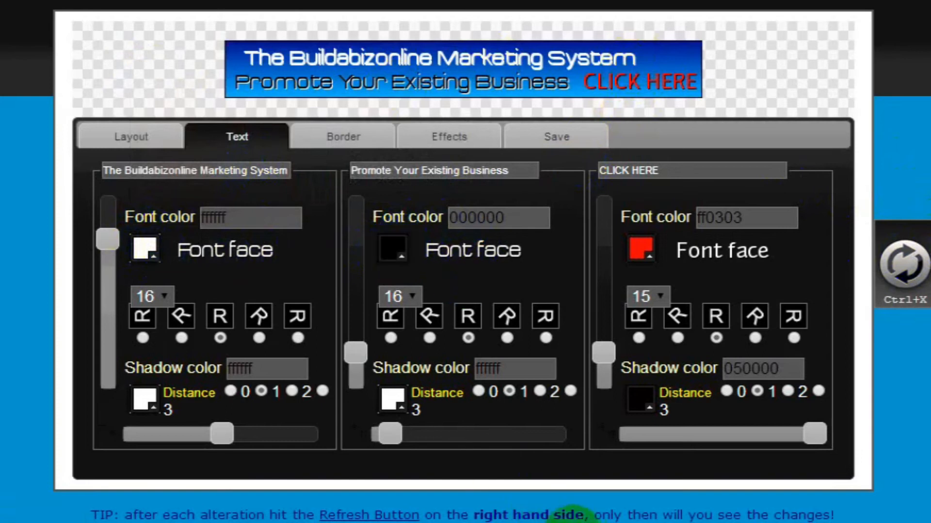
Step: Set the second text line's font color to yellow (edfc19) and refresh the preview
click(398, 248)
drag(576, 200, 574, 193)
mouse_move(524, 88)
mouse_down()
mouse_move(534, 72)
mouse_move(501, 72)
mouse_move(527, 76)
mouse_up()
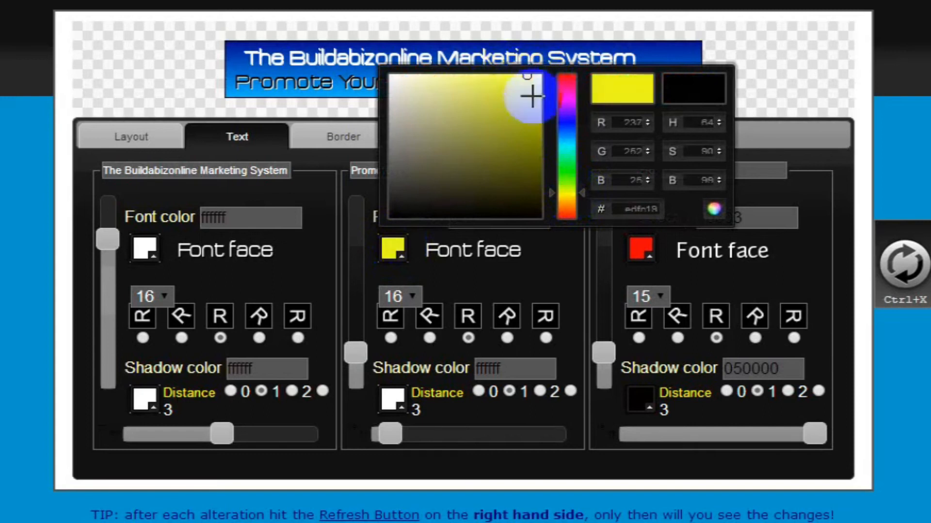
click(916, 263)
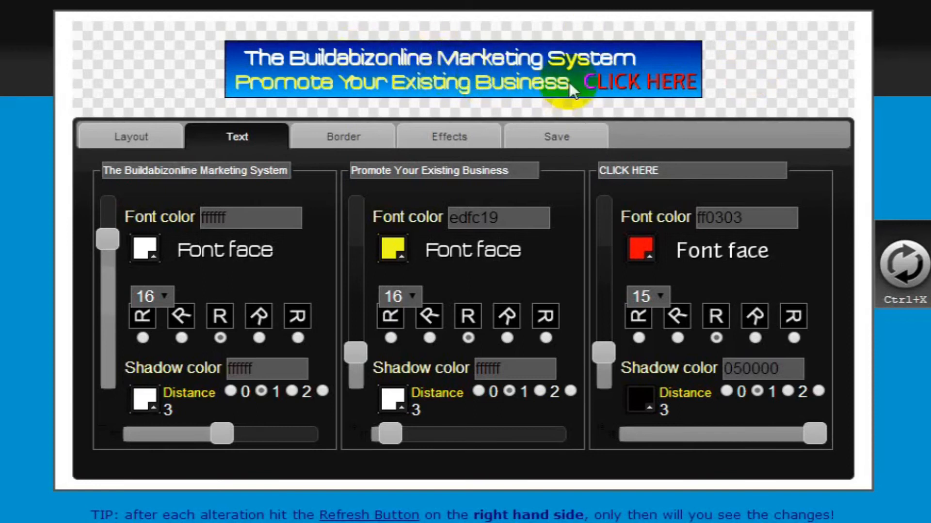
Step: Increase the banner's border size slightly above the minimum
click(344, 138)
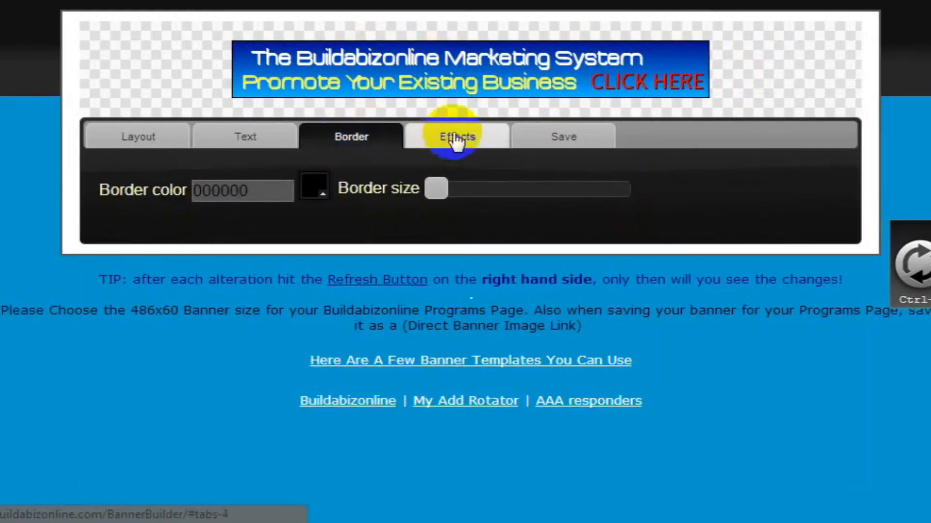
click(438, 191)
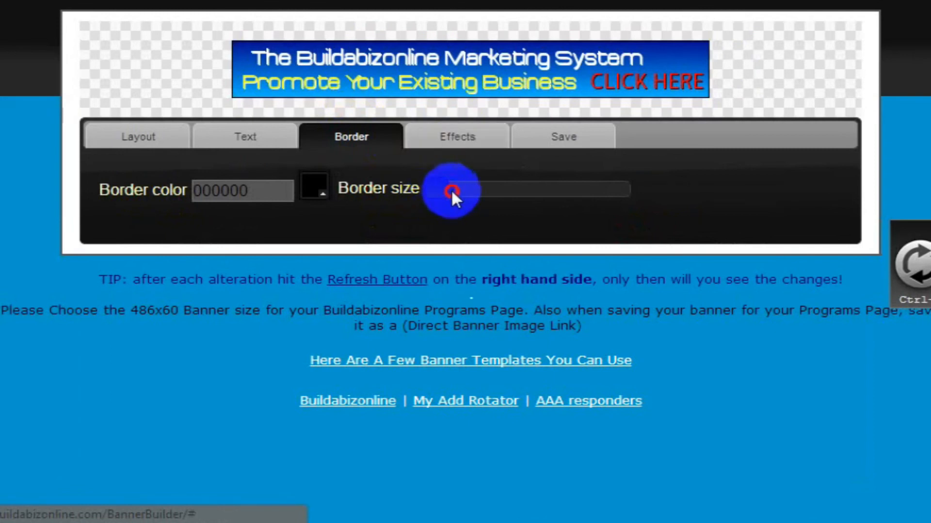
drag(495, 184, 427, 187)
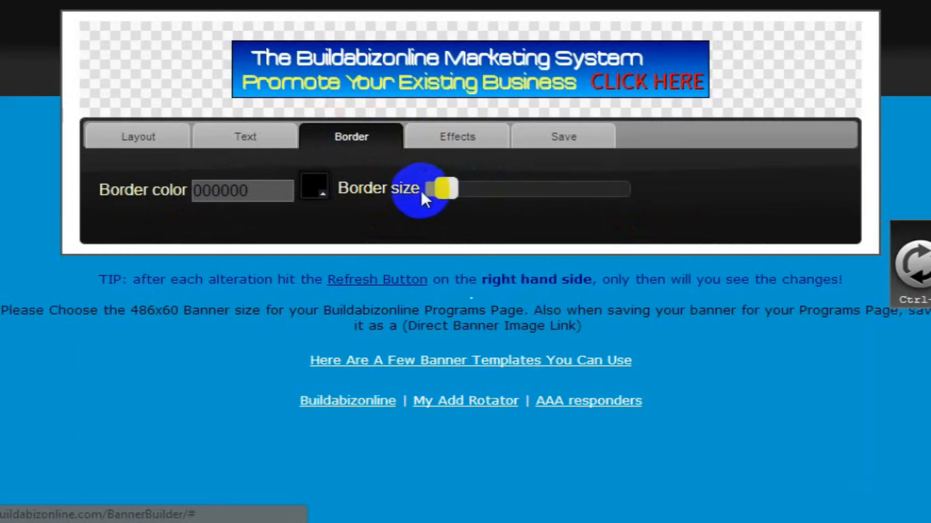
Step: Set the banner's border color to yellow (ffff00) and refresh the preview
drag(197, 190, 252, 191)
click(313, 206)
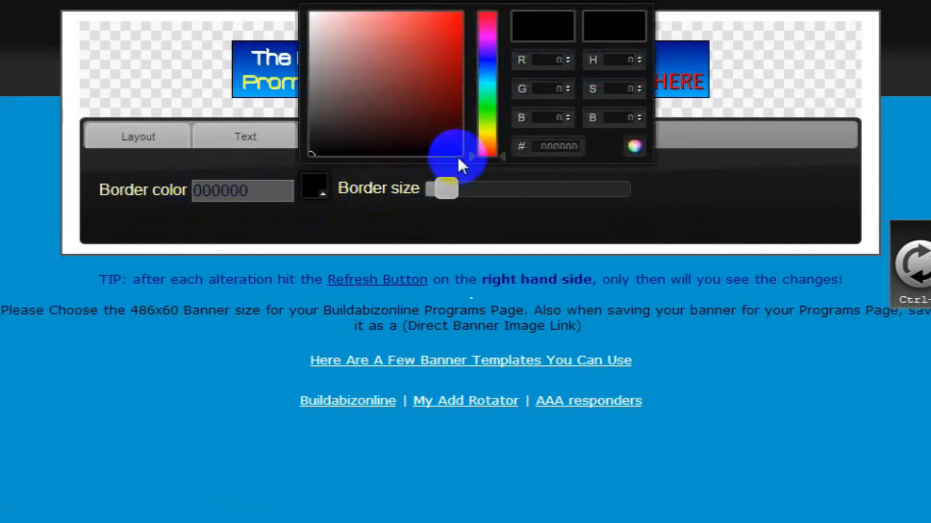
click(487, 131)
drag(492, 131, 495, 131)
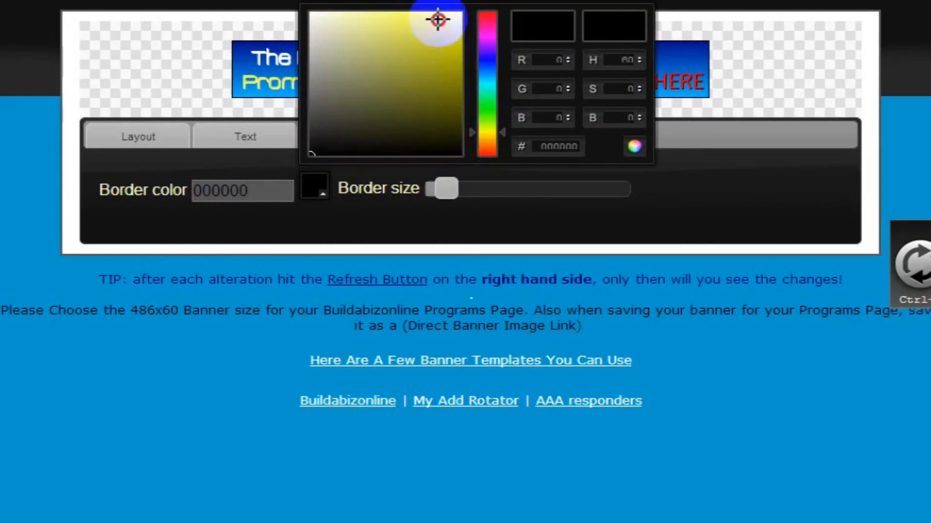
drag(436, 17, 467, 17)
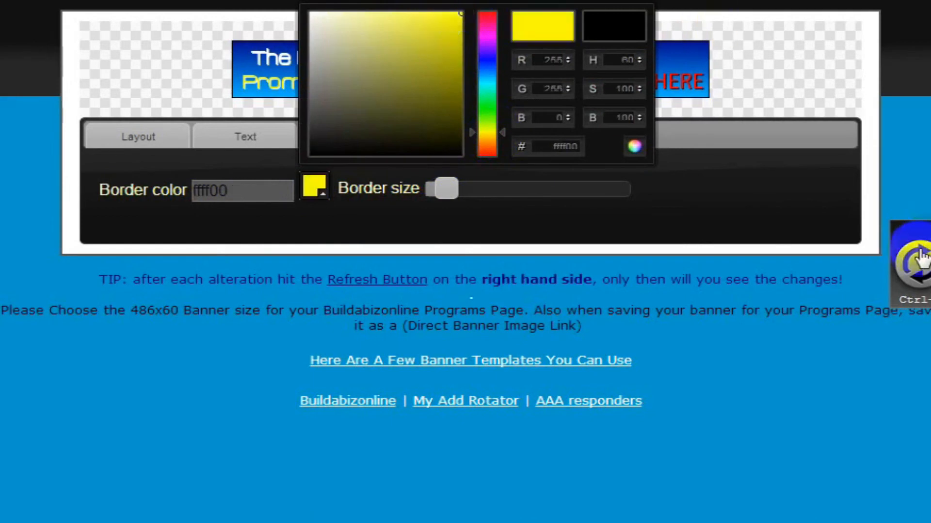
click(821, 172)
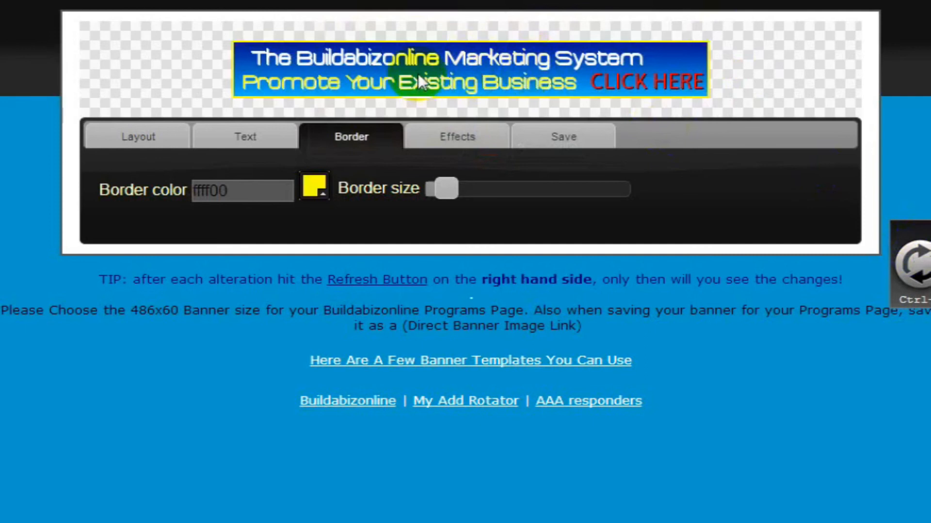
Step: Save the banner with the direct banner image link option and generate its image URL
click(456, 137)
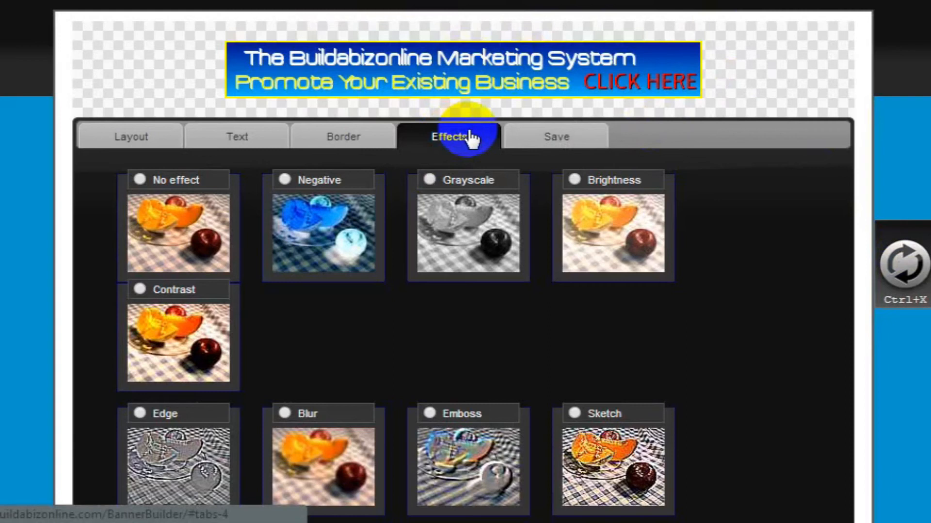
click(558, 138)
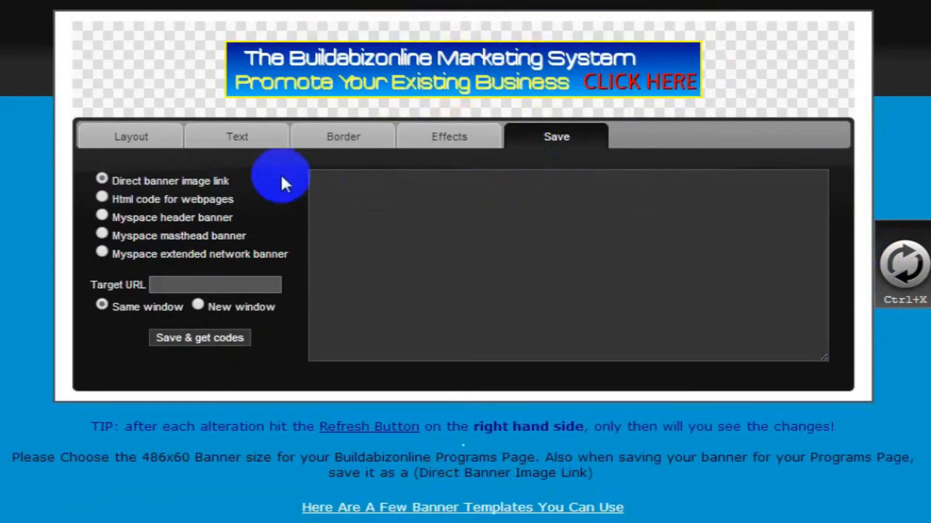
click(102, 180)
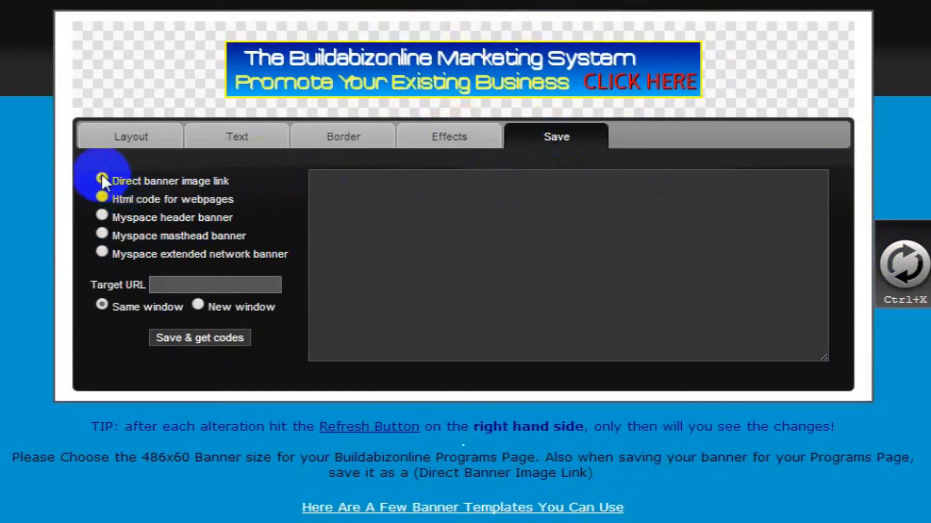
click(195, 337)
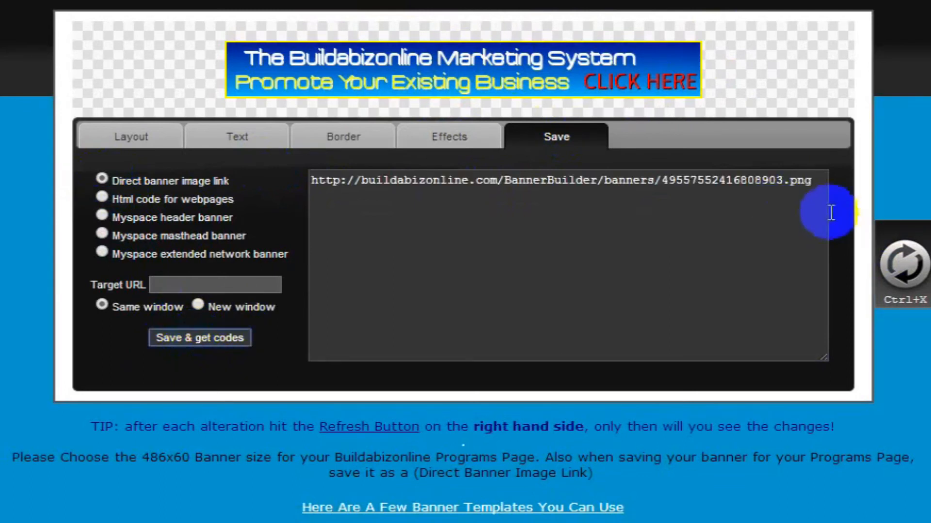
click(819, 179)
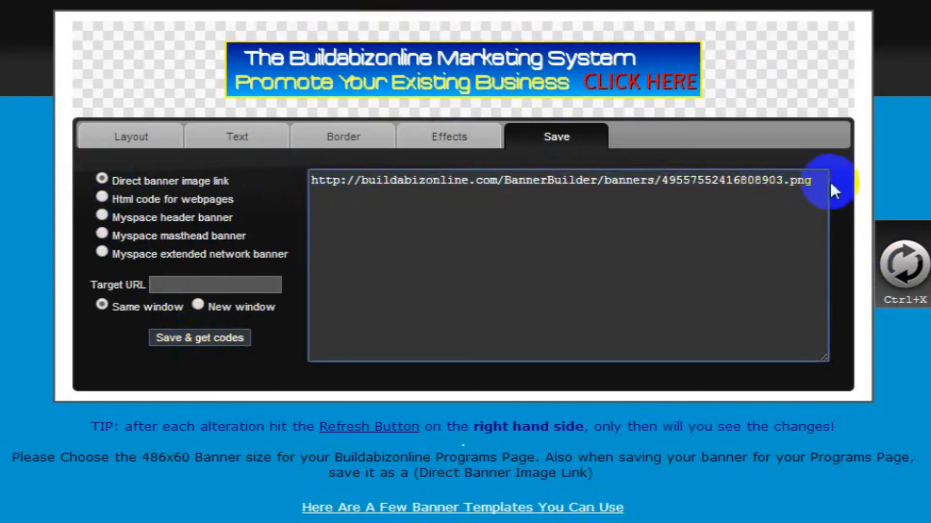